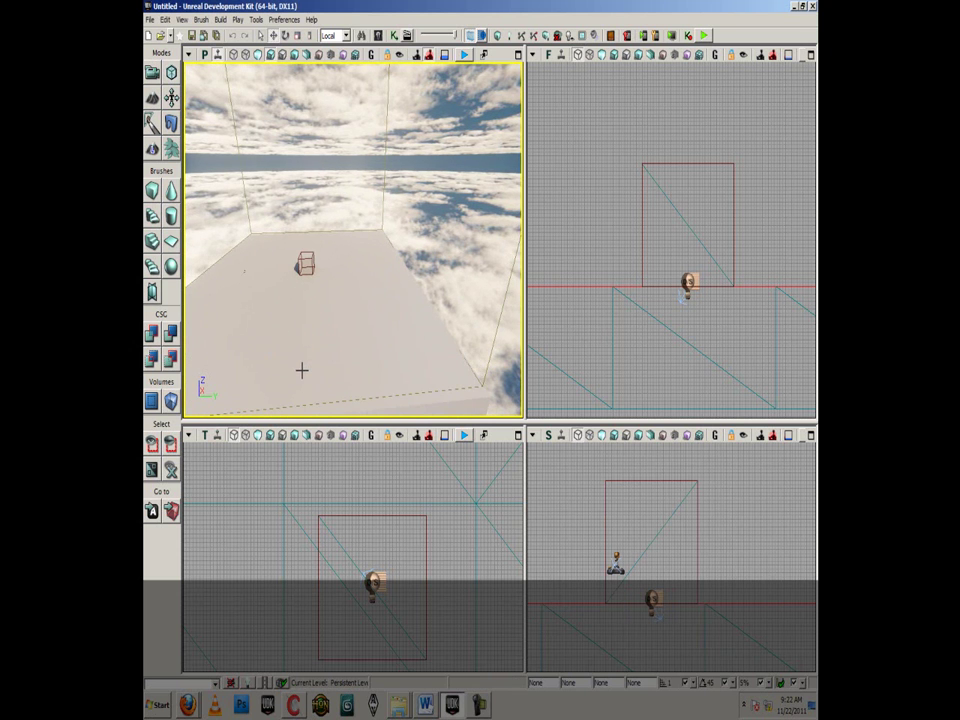
{"action": "left_click_drag", "start_coordinate": [238, 371], "coordinate": [380, 270]}
{"action": "mouse_move", "coordinate": [375, 344]}
{"action": "left_mouse_down"}
{"action": "mouse_move", "coordinate": [431, 362]}
{"action": "mouse_move", "coordinate": [384, 354]}
{"action": "mouse_move", "coordinate": [441, 358]}
{"action": "left_mouse_up"}
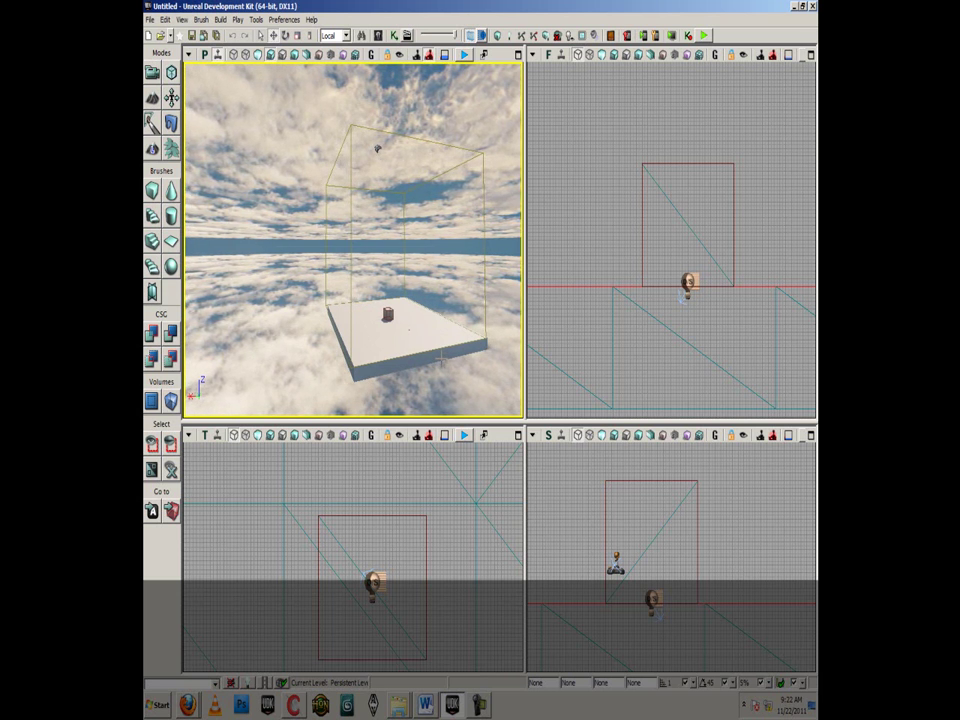
{"action": "mouse_move", "coordinate": [345, 342]}
{"action": "left_mouse_down"}
{"action": "mouse_move", "coordinate": [335, 344]}
{"action": "mouse_move", "coordinate": [402, 323]}
{"action": "left_mouse_up"}
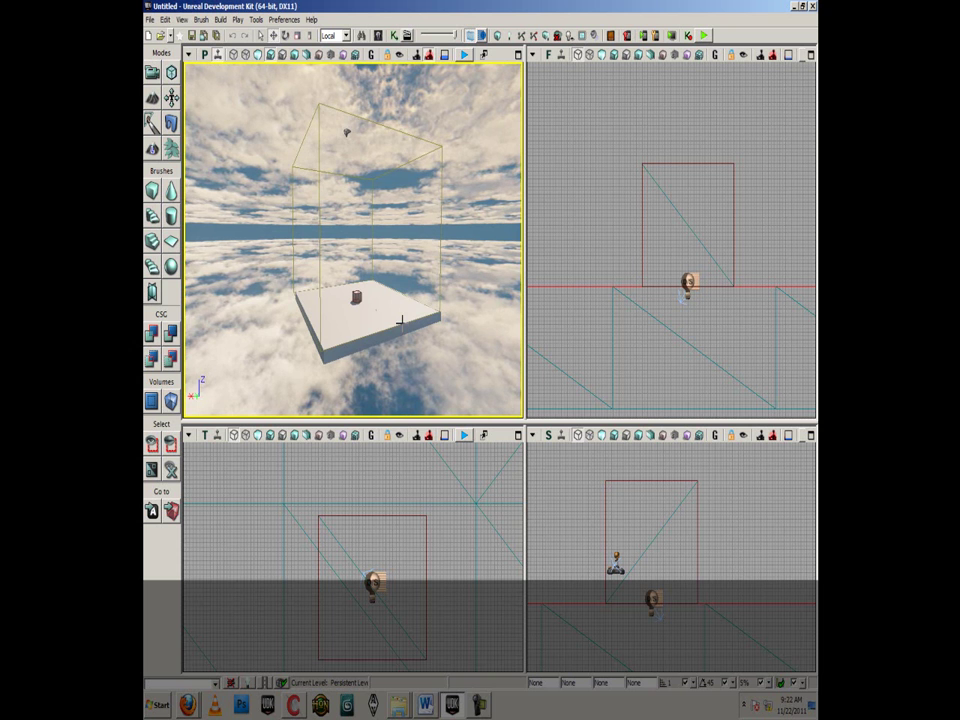
{"action": "right_click_drag", "start_coordinate": [355, 295], "coordinate": [345, 272]}
{"action": "left_click_drag", "start_coordinate": [345, 272], "coordinate": [220, 94]}
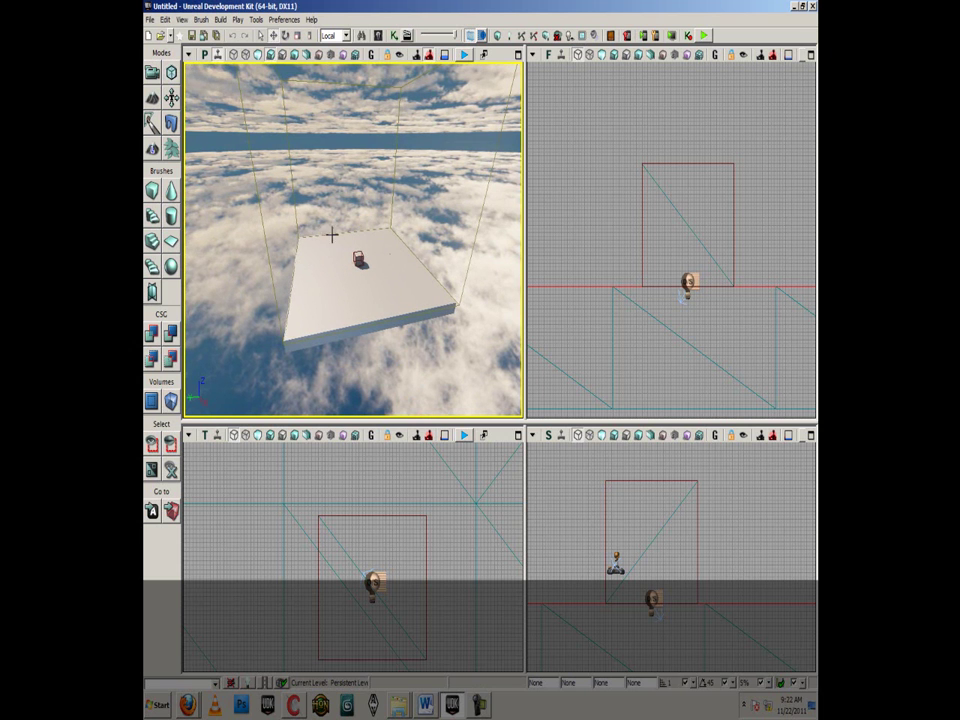
Create a new map from the Night Lighting template
{"action": "left_click", "coordinate": [150, 19]}
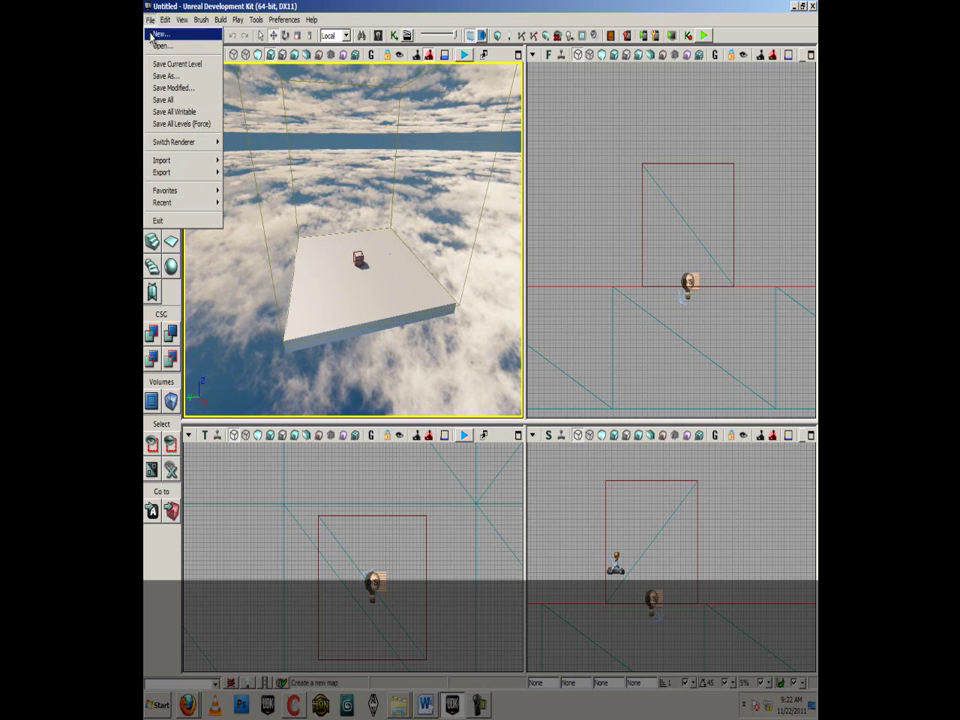
{"action": "left_click", "coordinate": [158, 34]}
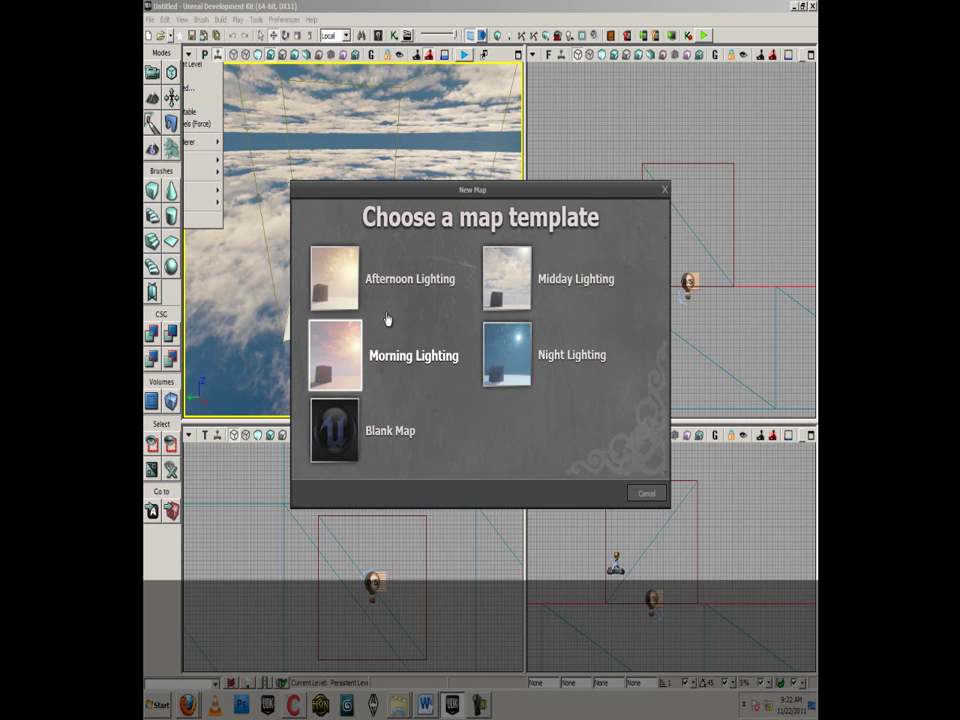
{"action": "left_click", "coordinate": [554, 372]}
{"action": "right_click_drag", "start_coordinate": [412, 338], "coordinate": [405, 301]}
{"action": "left_click_drag", "start_coordinate": [405, 301], "coordinate": [390, 330]}
Open the Kismet editor and arrange its window so the perspective viewport stays partly uncovered
{"action": "left_click", "coordinate": [395, 37]}
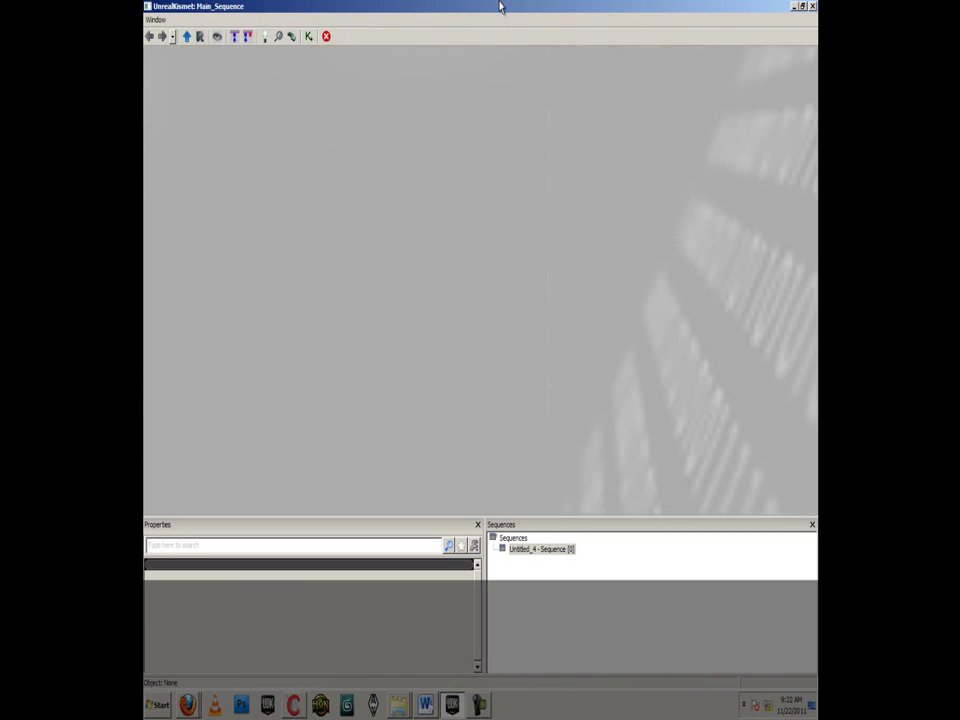
{"action": "left_click_drag", "start_coordinate": [495, 7], "coordinate": [446, 116]}
{"action": "left_click_drag", "start_coordinate": [259, 121], "coordinate": [304, 120]}
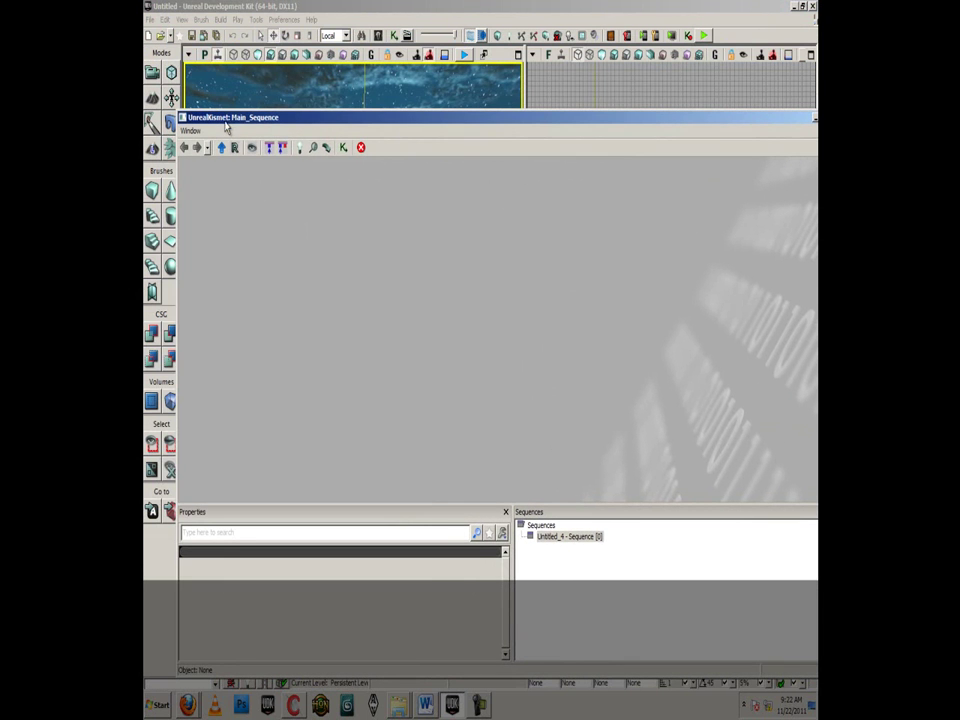
{"action": "left_click_drag", "start_coordinate": [238, 120], "coordinate": [427, 80]}
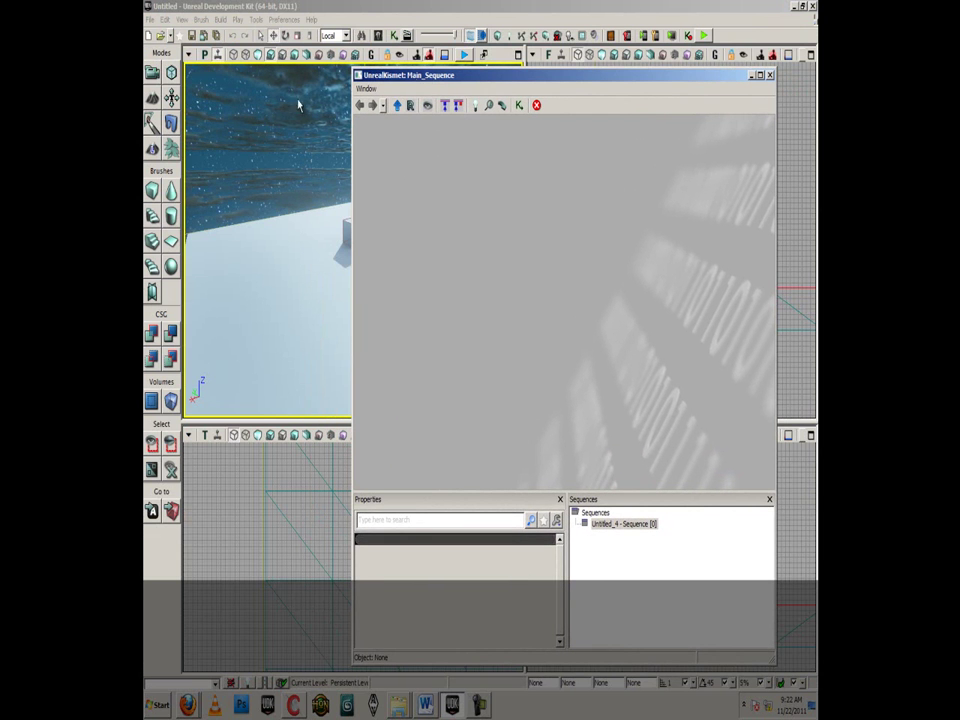
{"action": "mouse_move", "coordinate": [293, 242]}
{"action": "left_mouse_down"}
{"action": "mouse_move", "coordinate": [281, 251]}
{"action": "mouse_move", "coordinate": [253, 240]}
{"action": "mouse_move", "coordinate": [280, 238]}
{"action": "left_mouse_up"}
{"action": "left_click_drag", "start_coordinate": [410, 80], "coordinate": [449, 84]}
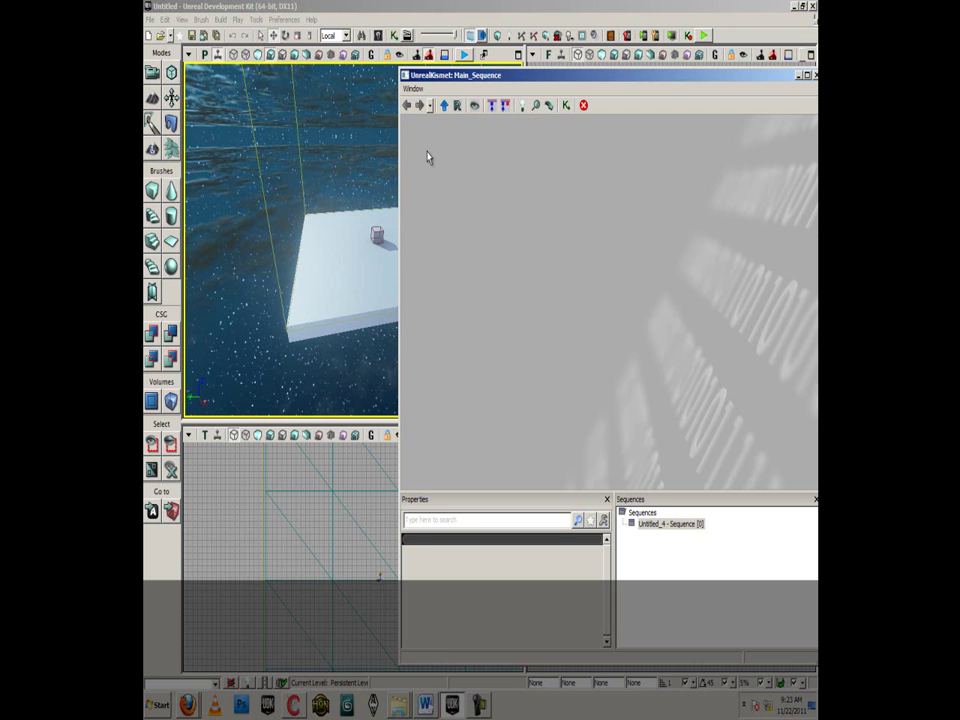
Examine the night map's floor platform and cube from several angles and distances in the perspective view
{"action": "left_click_drag", "start_coordinate": [336, 255], "coordinate": [352, 256]}
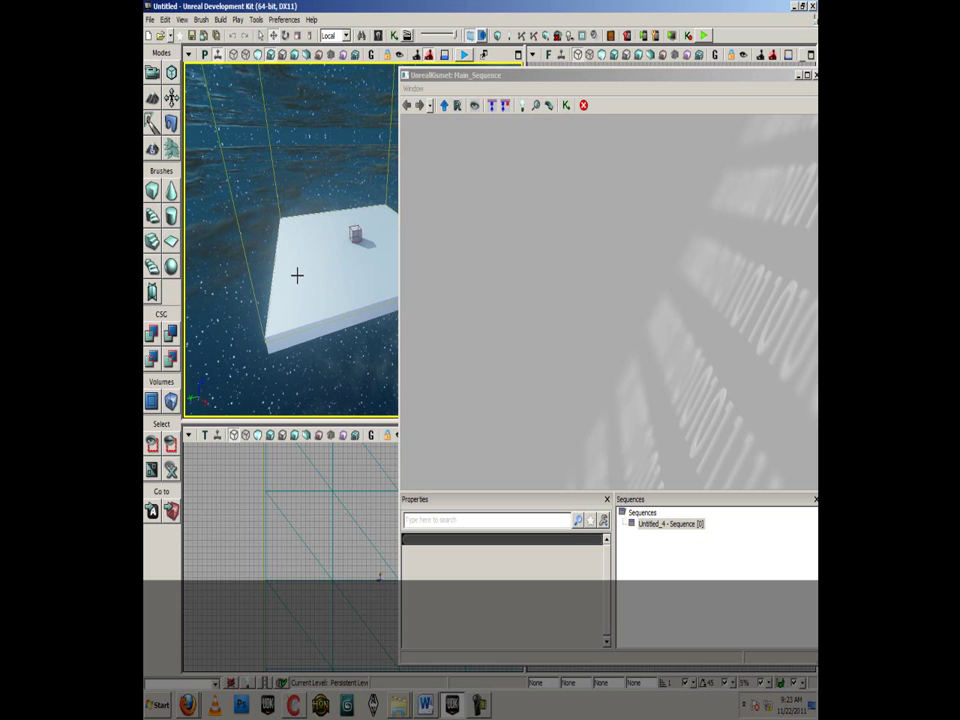
{"action": "left_click_drag", "start_coordinate": [285, 282], "coordinate": [317, 298]}
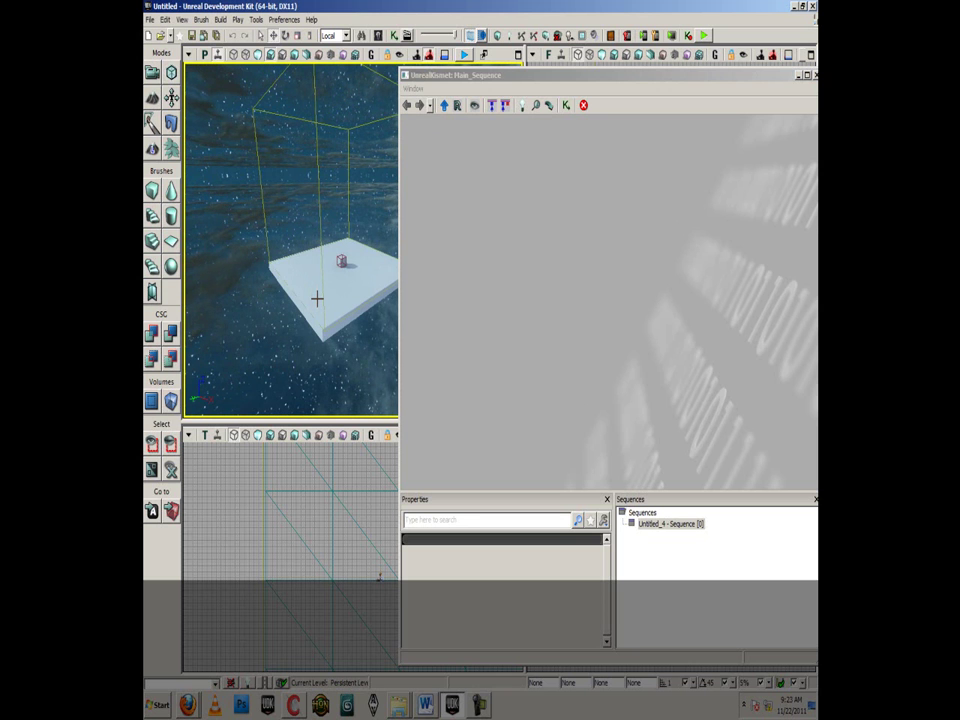
{"action": "mouse_move", "coordinate": [317, 298]}
{"action": "left_mouse_down"}
{"action": "mouse_move", "coordinate": [294, 321]}
{"action": "mouse_move", "coordinate": [362, 279]}
{"action": "mouse_move", "coordinate": [386, 281]}
{"action": "left_mouse_up"}
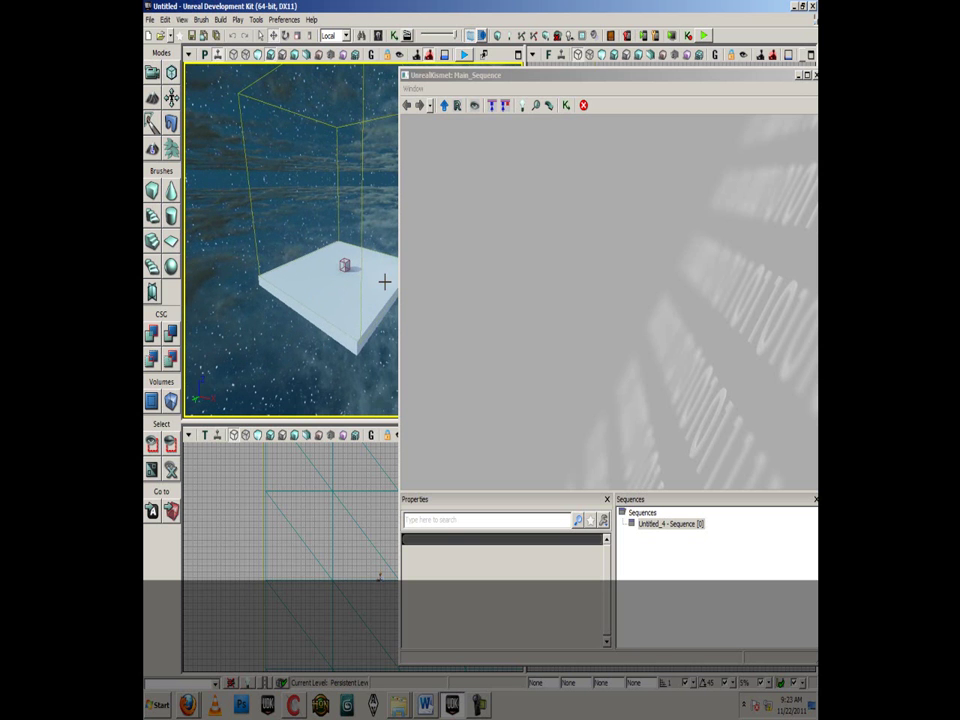
{"action": "right_click", "coordinate": [316, 288]}
{"action": "left_click", "coordinate": [303, 289]}
{"action": "right_click_drag", "start_coordinate": [289, 289], "coordinate": [296, 259]}
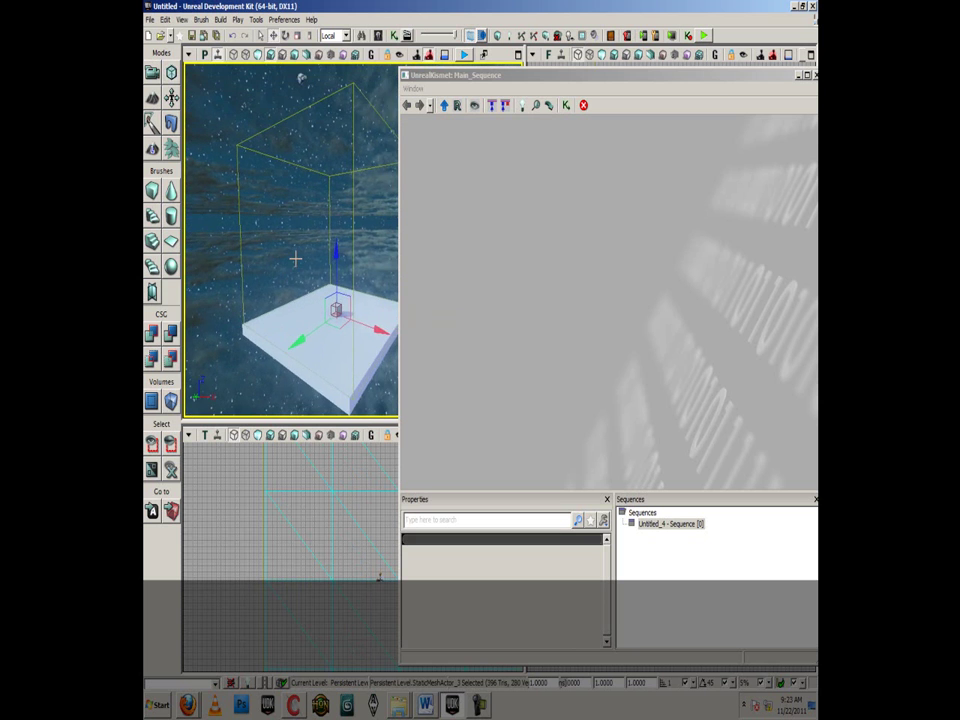
{"action": "right_click_drag", "start_coordinate": [294, 328], "coordinate": [357, 331]}
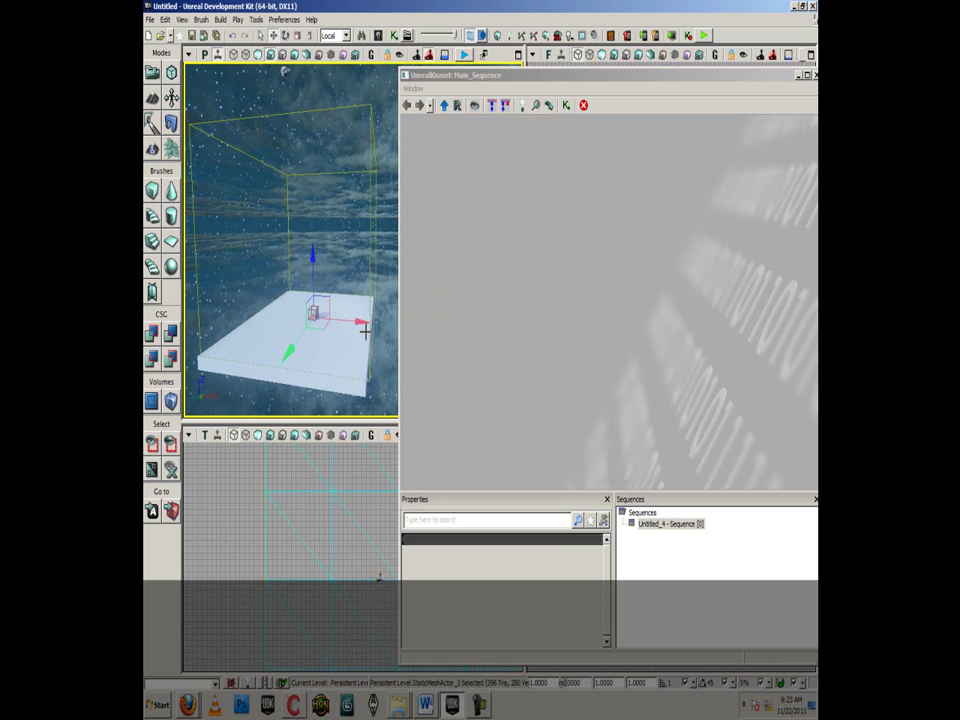
{"action": "left_click_drag", "start_coordinate": [365, 331], "coordinate": [336, 343]}
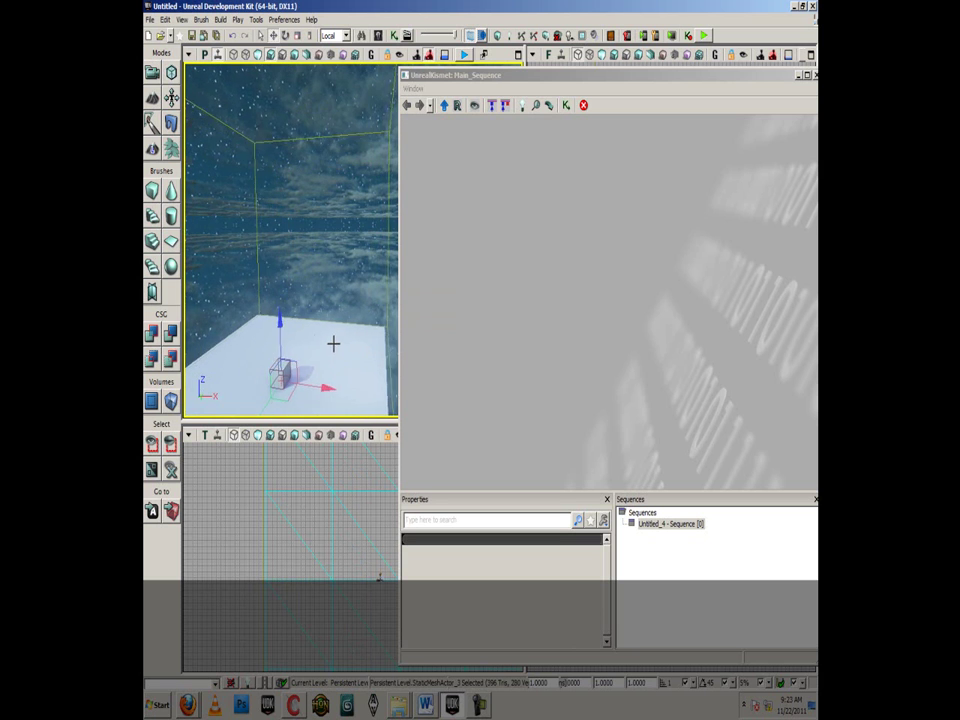
{"action": "right_click_drag", "start_coordinate": [336, 343], "coordinate": [334, 345]}
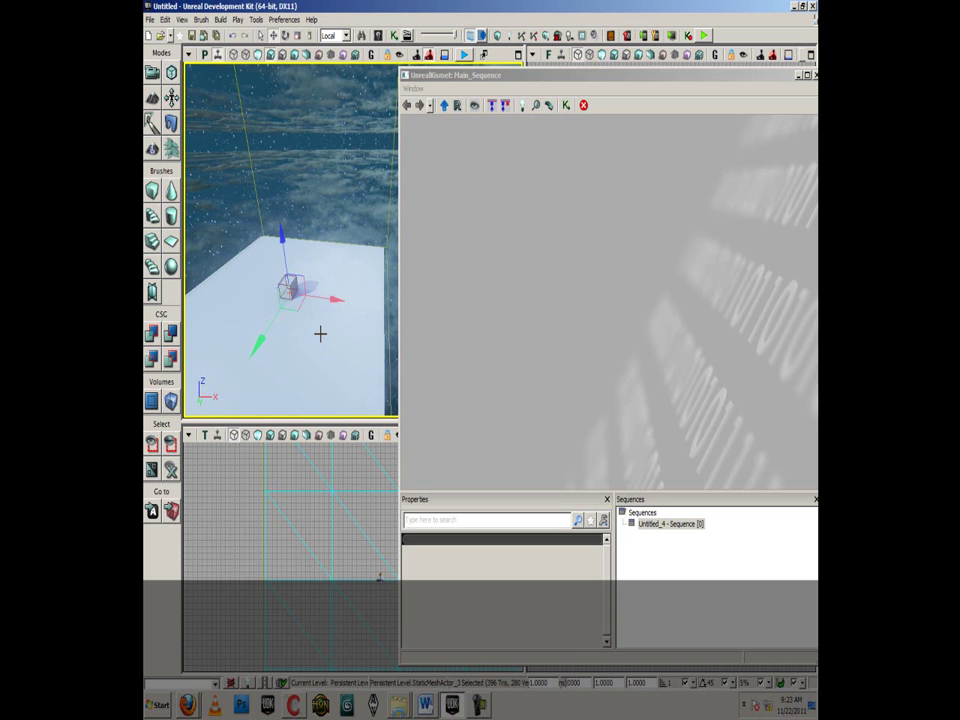
{"action": "left_click_drag", "start_coordinate": [320, 334], "coordinate": [321, 332]}
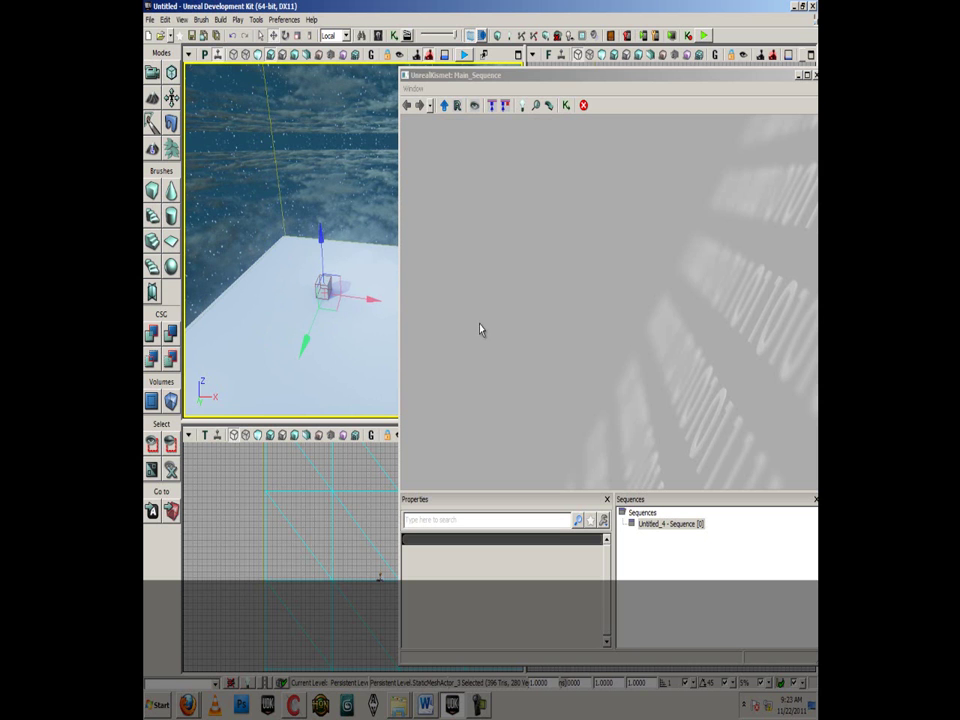
{"action": "left_click_drag", "start_coordinate": [345, 326], "coordinate": [395, 331]}
{"action": "mouse_move", "coordinate": [336, 324]}
{"action": "right_mouse_down"}
{"action": "mouse_move", "coordinate": [242, 328]}
{"action": "mouse_move", "coordinate": [259, 311]}
{"action": "mouse_move", "coordinate": [253, 326]}
{"action": "mouse_move", "coordinate": [337, 320]}
{"action": "right_mouse_up"}
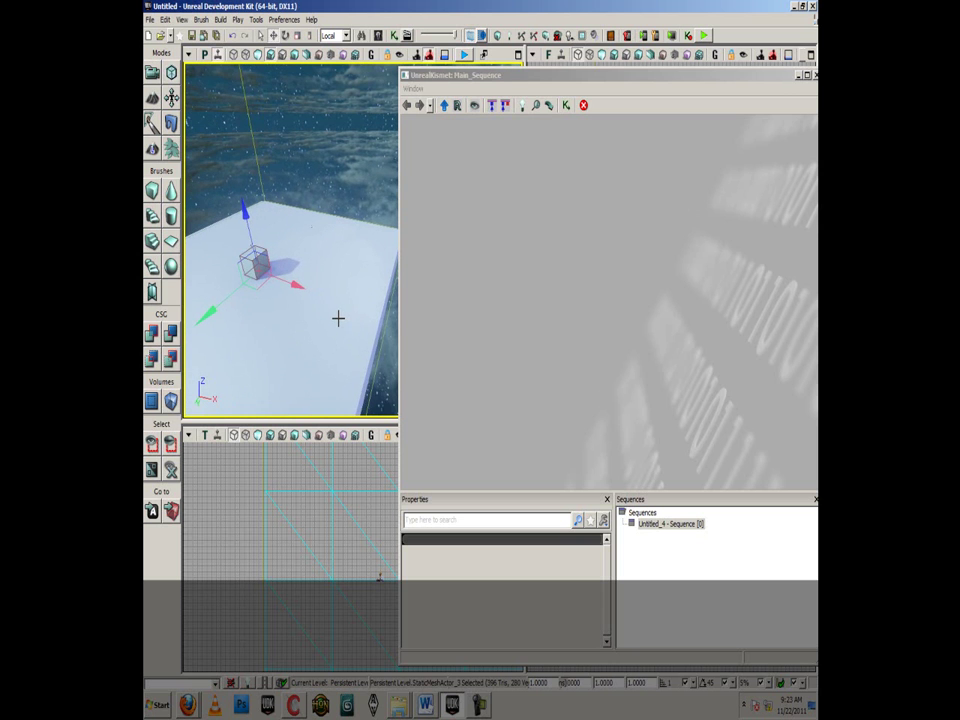
{"action": "scroll", "coordinate": [331, 320], "scroll_direction": "up", "scroll_amount": 5}
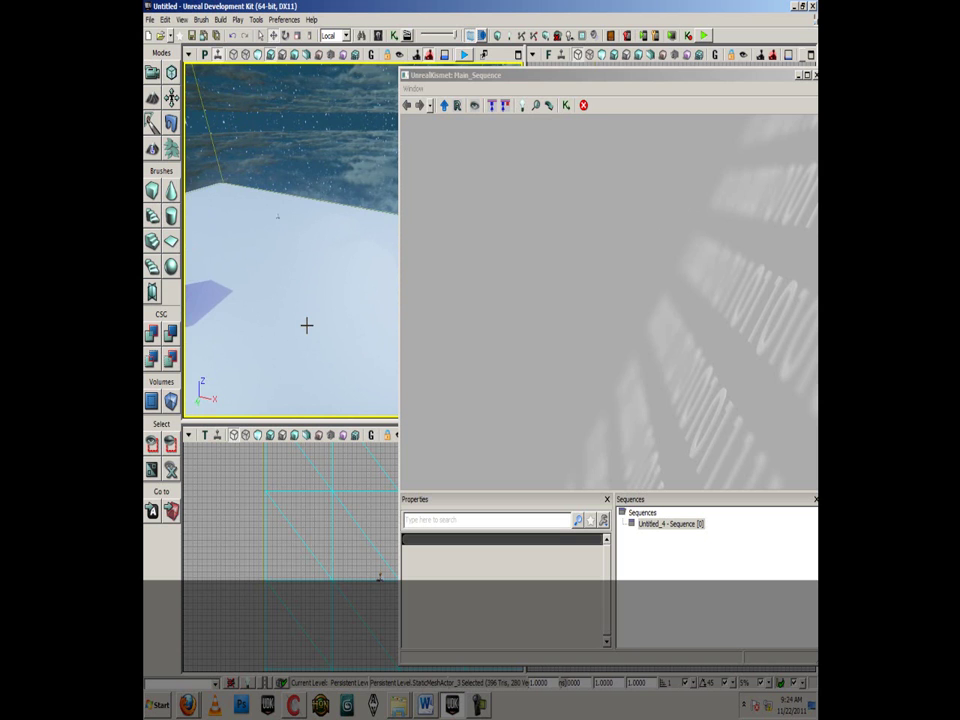
{"action": "scroll", "coordinate": [236, 313], "scroll_direction": "down", "scroll_amount": 5}
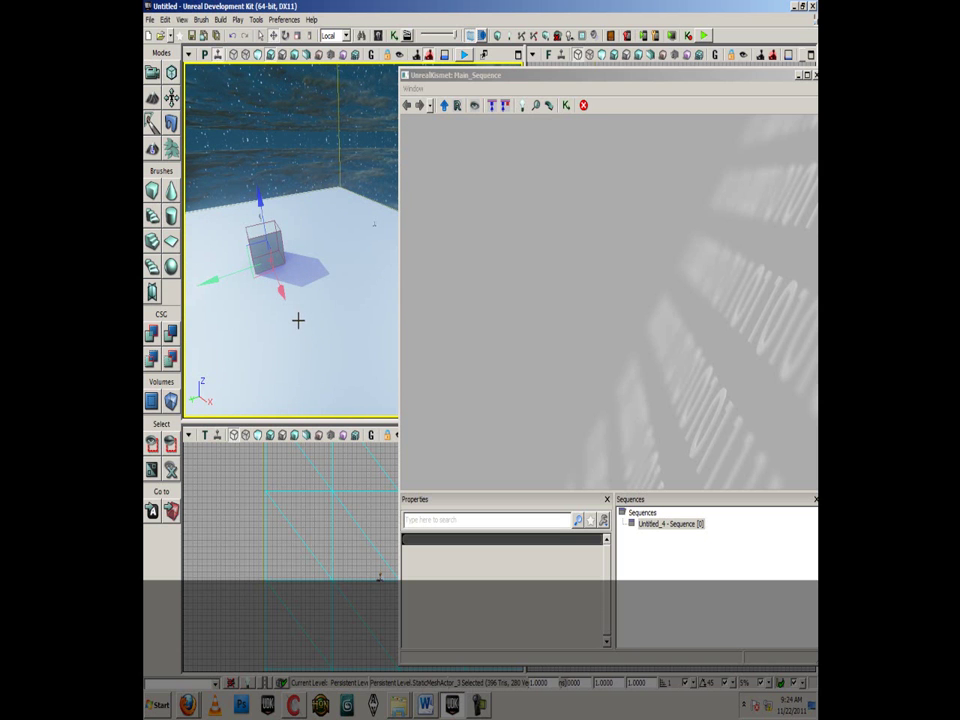
{"action": "right_click_drag", "start_coordinate": [308, 334], "coordinate": [249, 313]}
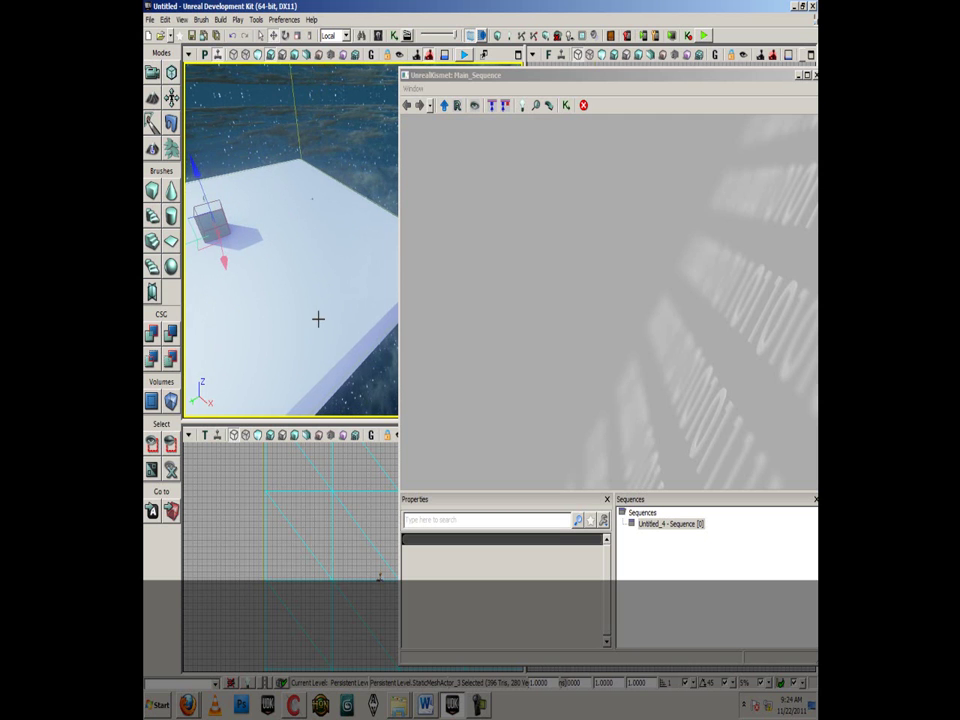
{"action": "right_click_drag", "start_coordinate": [317, 319], "coordinate": [225, 300]}
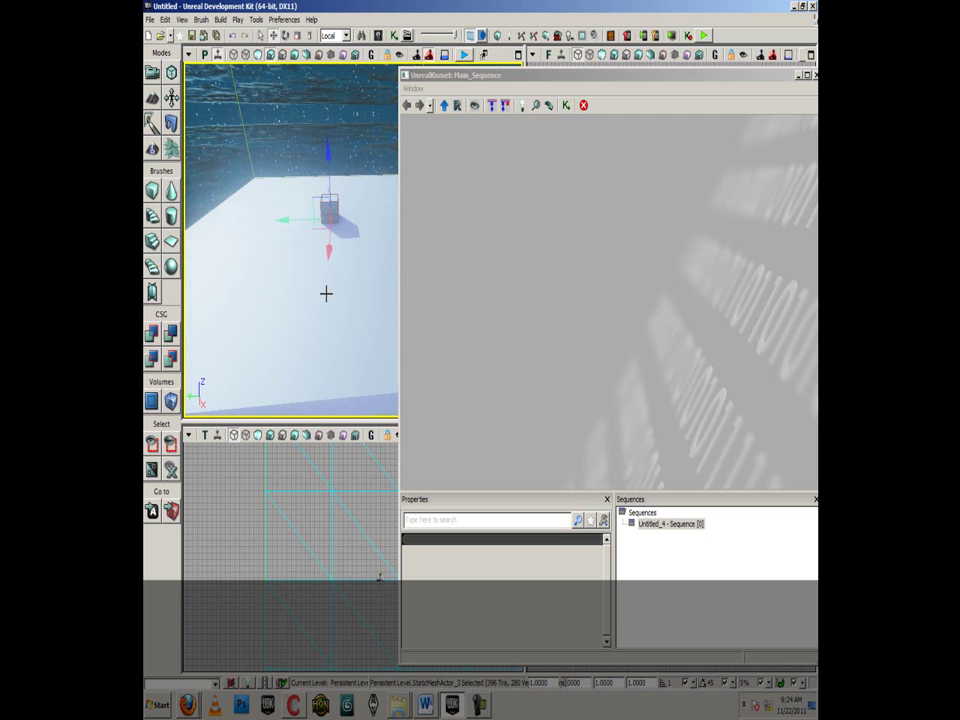
Minimize the Kismet window and add a Trigger actor on the floor in front of the cube
{"action": "left_click", "coordinate": [815, 76]}
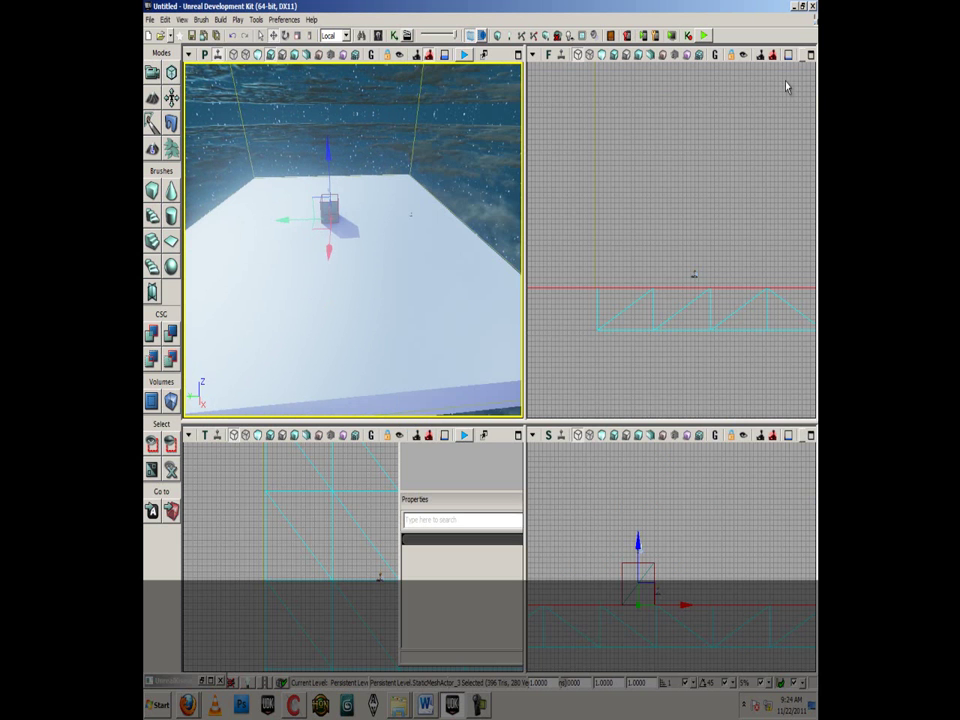
{"action": "right_click", "coordinate": [330, 289]}
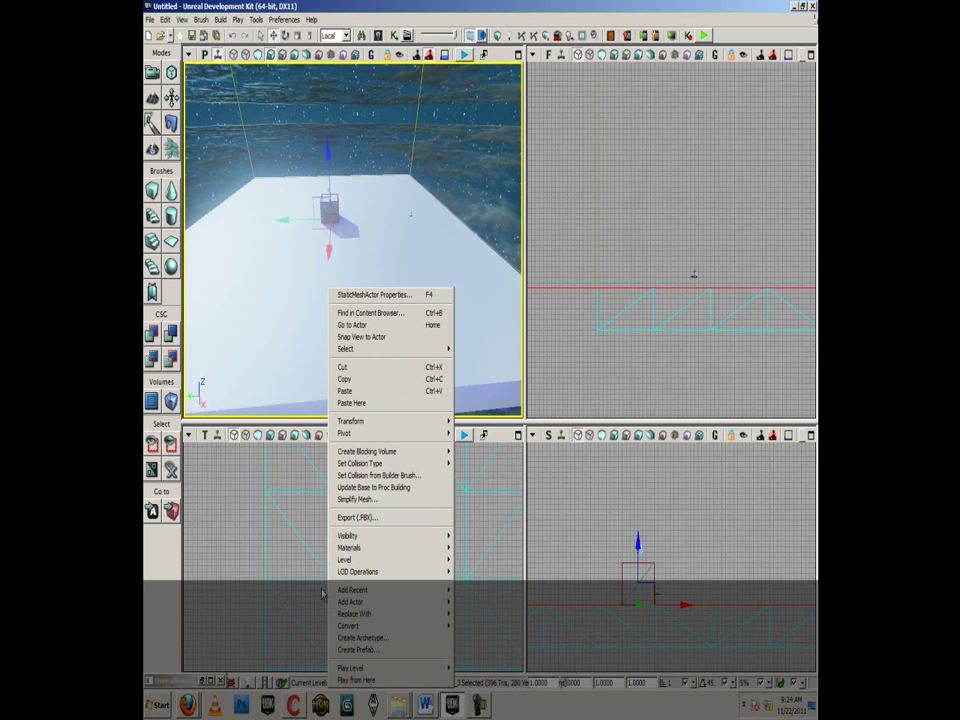
{"action": "mouse_move", "coordinate": [342, 606]}
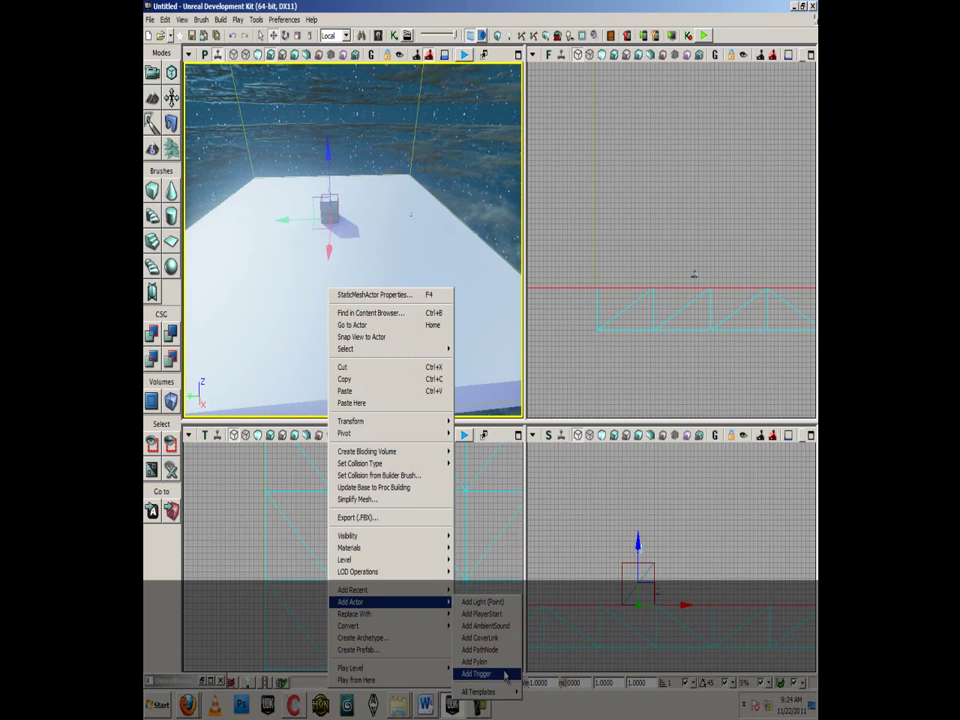
{"action": "left_click", "coordinate": [470, 673]}
Move the trigger along its X axis a little closer to the cube
{"action": "mouse_move", "coordinate": [350, 375]}
{"action": "left_mouse_down"}
{"action": "mouse_move", "coordinate": [455, 372]}
{"action": "mouse_move", "coordinate": [461, 350]}
{"action": "mouse_move", "coordinate": [364, 360]}
{"action": "left_mouse_up"}
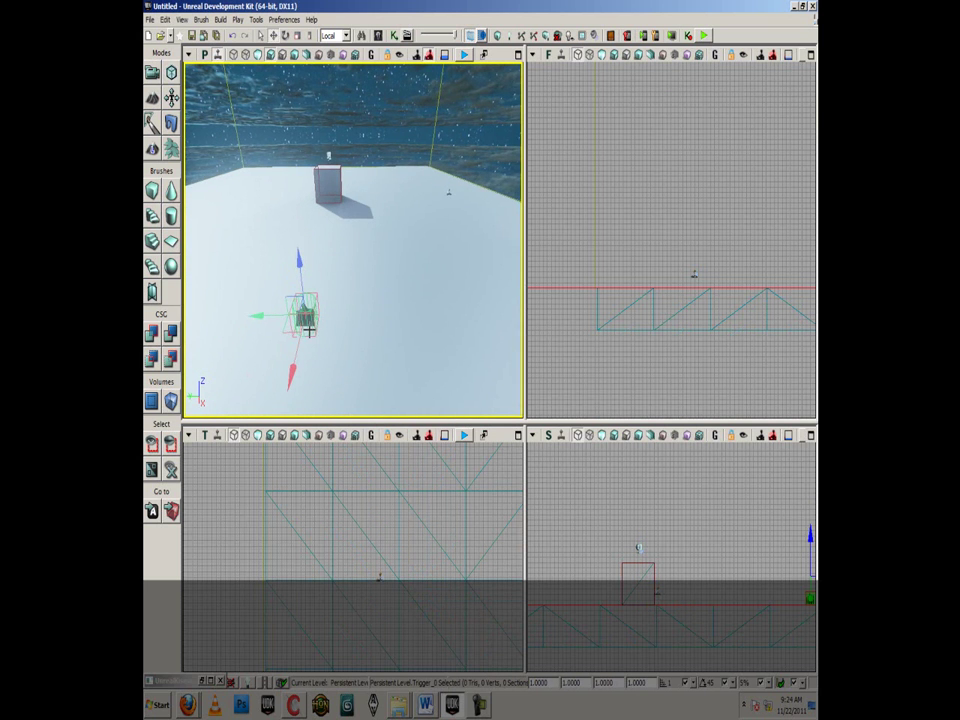
{"action": "left_click_drag", "start_coordinate": [294, 336], "coordinate": [455, 335]}
{"action": "left_click_drag", "start_coordinate": [478, 249], "coordinate": [446, 246]}
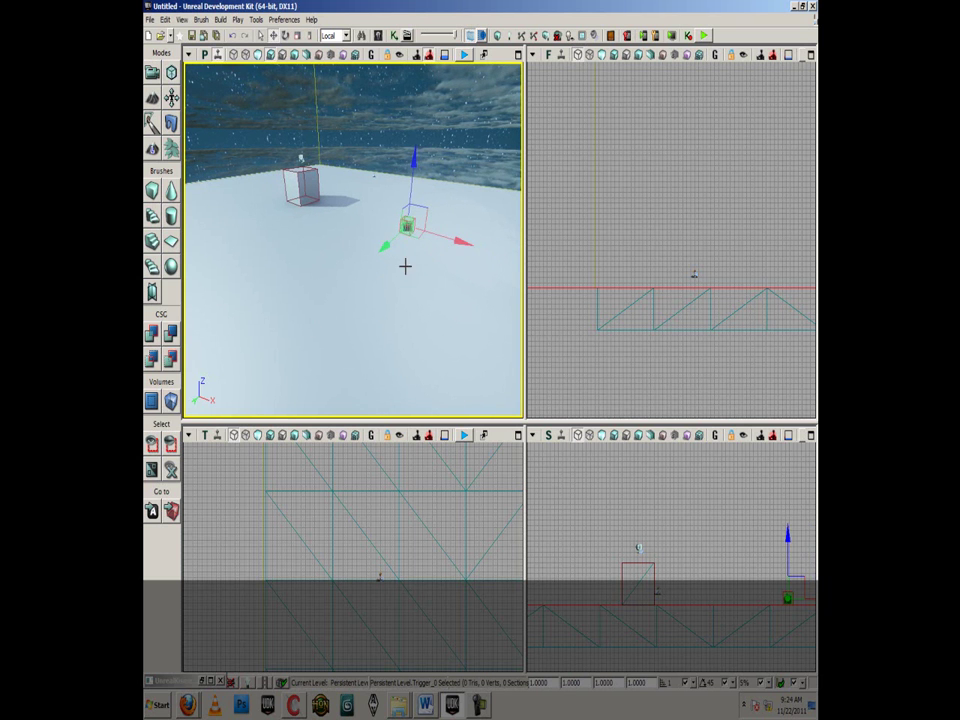
{"action": "right_click_drag", "start_coordinate": [401, 273], "coordinate": [409, 251]}
{"action": "right_click_drag", "start_coordinate": [395, 297], "coordinate": [392, 296]}
Turn off the Hidden display property of the trigger so it shows in the game
{"action": "key", "text": "F4"}
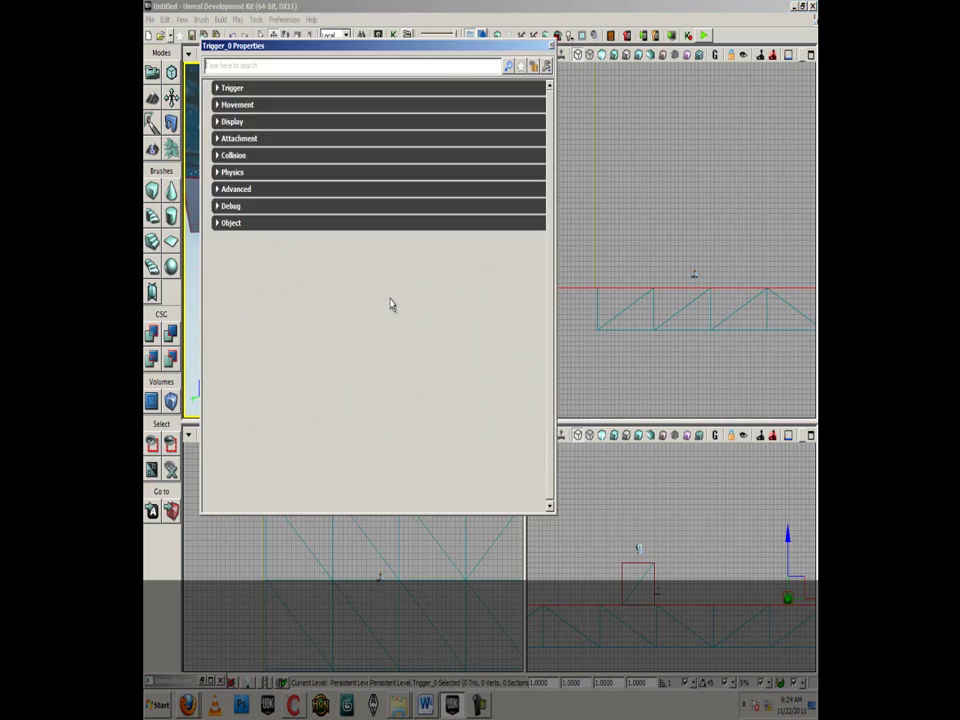
{"action": "left_click_drag", "start_coordinate": [307, 52], "coordinate": [472, 83]}
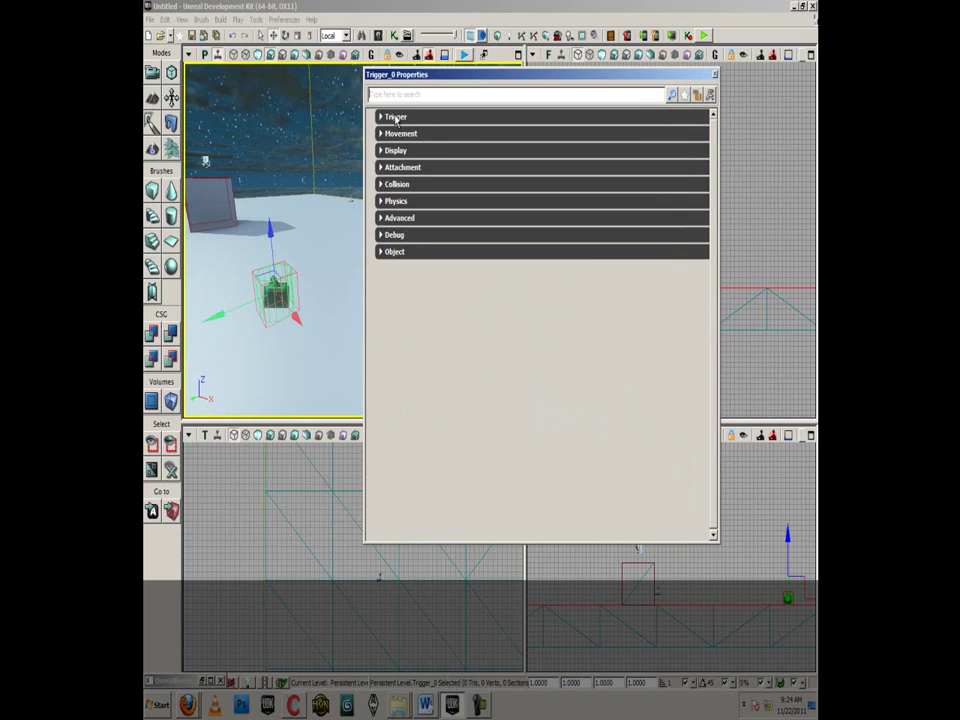
{"action": "left_click", "coordinate": [414, 96]}
{"action": "type", "text": "hidd"}
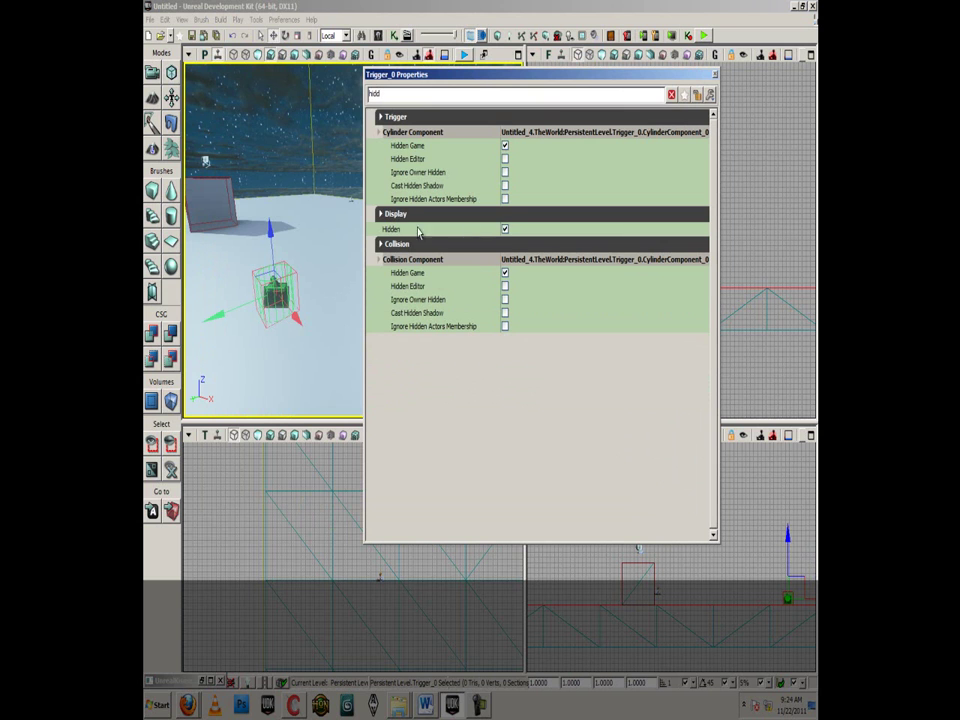
{"action": "left_click", "coordinate": [505, 230]}
{"action": "left_click", "coordinate": [714, 76]}
Restore the Kismet window and place it beside the perspective view, keeping the cube and trigger in sight
{"action": "left_click_drag", "start_coordinate": [349, 281], "coordinate": [386, 283]}
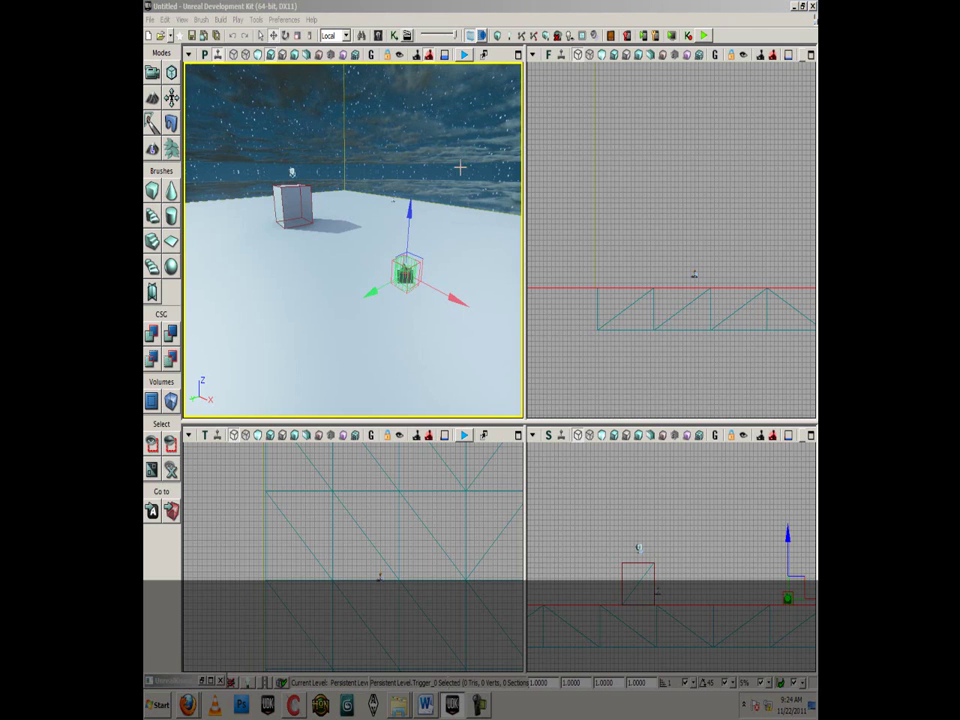
{"action": "left_click", "coordinate": [211, 684]}
{"action": "left_click_drag", "start_coordinate": [455, 6], "coordinate": [527, 63]}
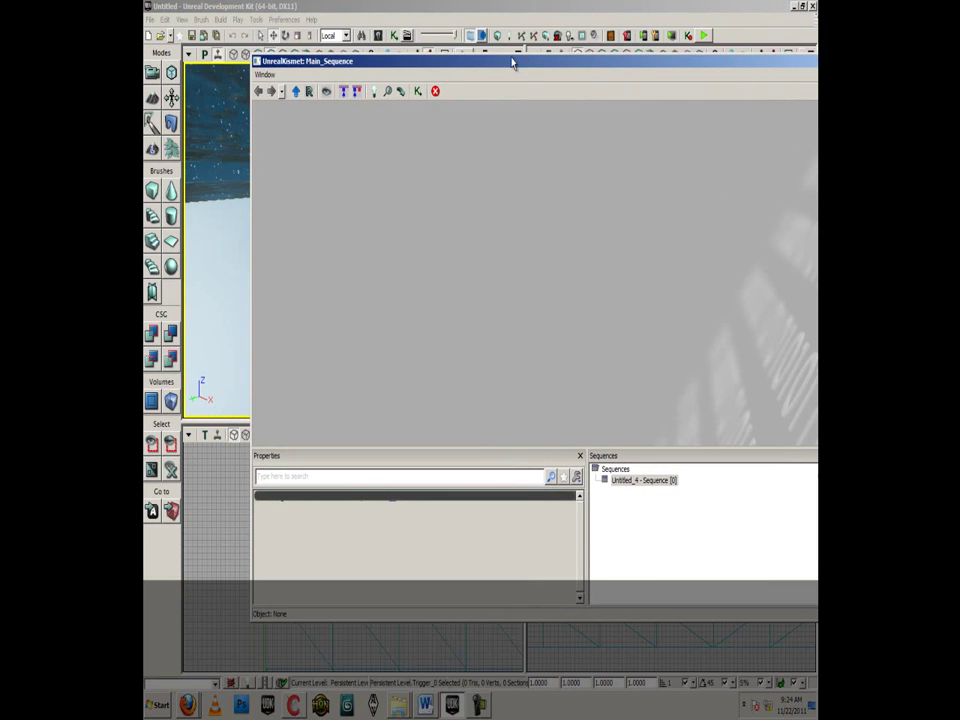
{"action": "left_click_drag", "start_coordinate": [331, 61], "coordinate": [473, 64]}
{"action": "left_click_drag", "start_coordinate": [405, 58], "coordinate": [483, 52]}
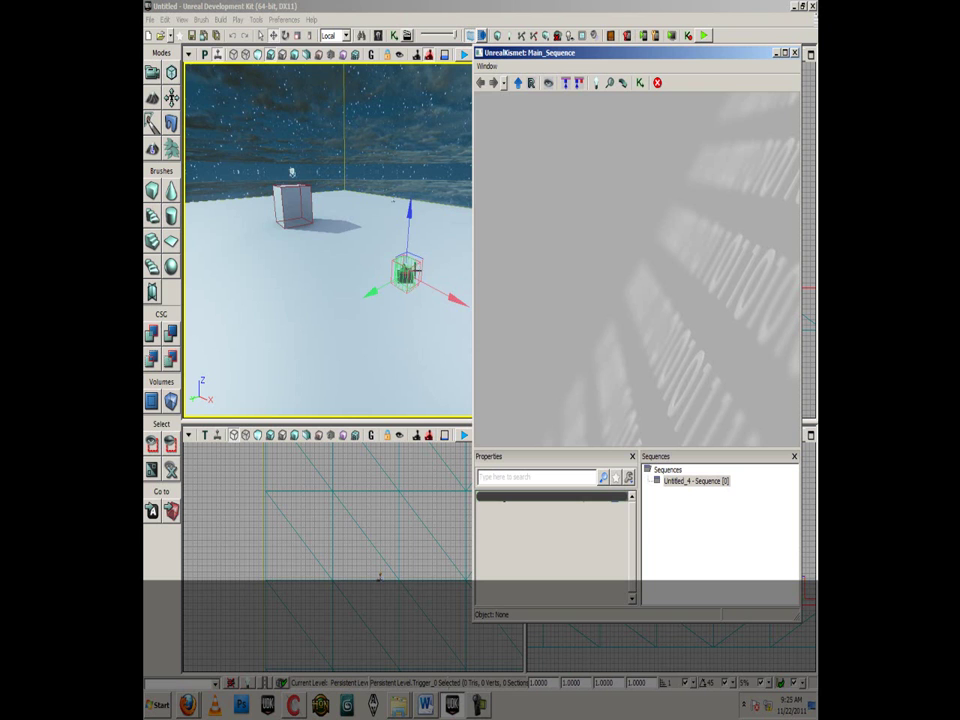
{"action": "right_click", "coordinate": [533, 189]}
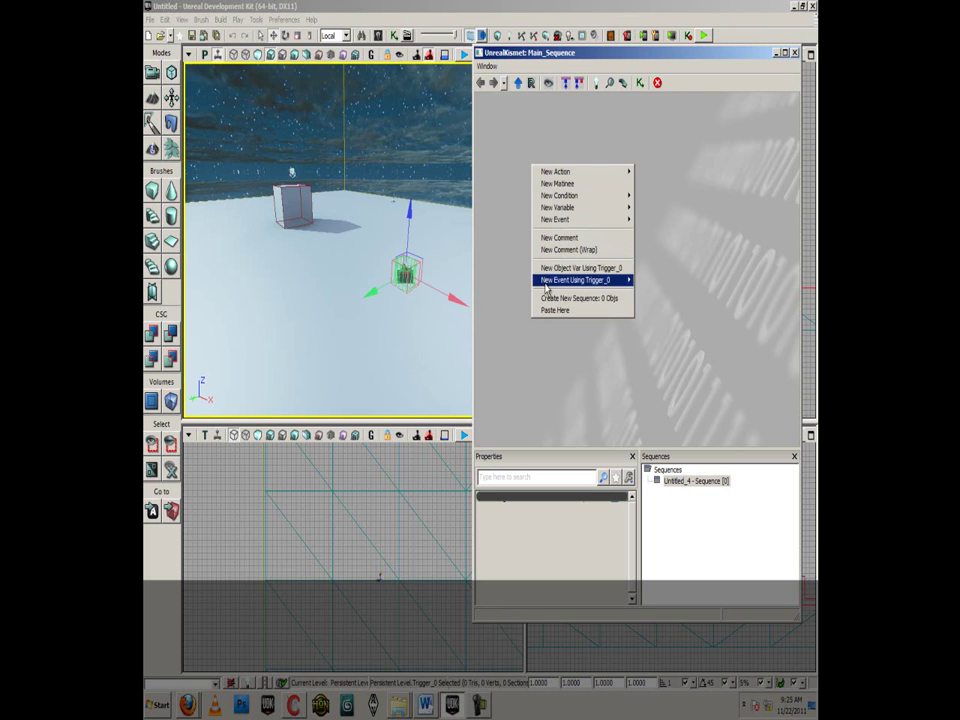
{"action": "left_click", "coordinate": [429, 329]}
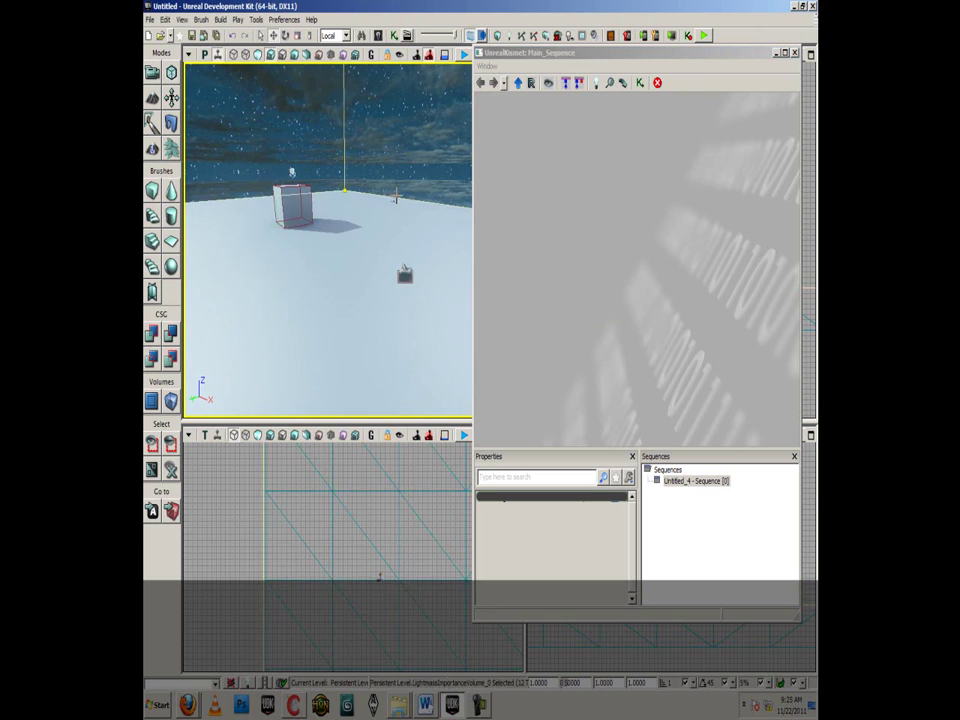
{"action": "left_click", "coordinate": [572, 237]}
{"action": "right_click", "coordinate": [564, 212]}
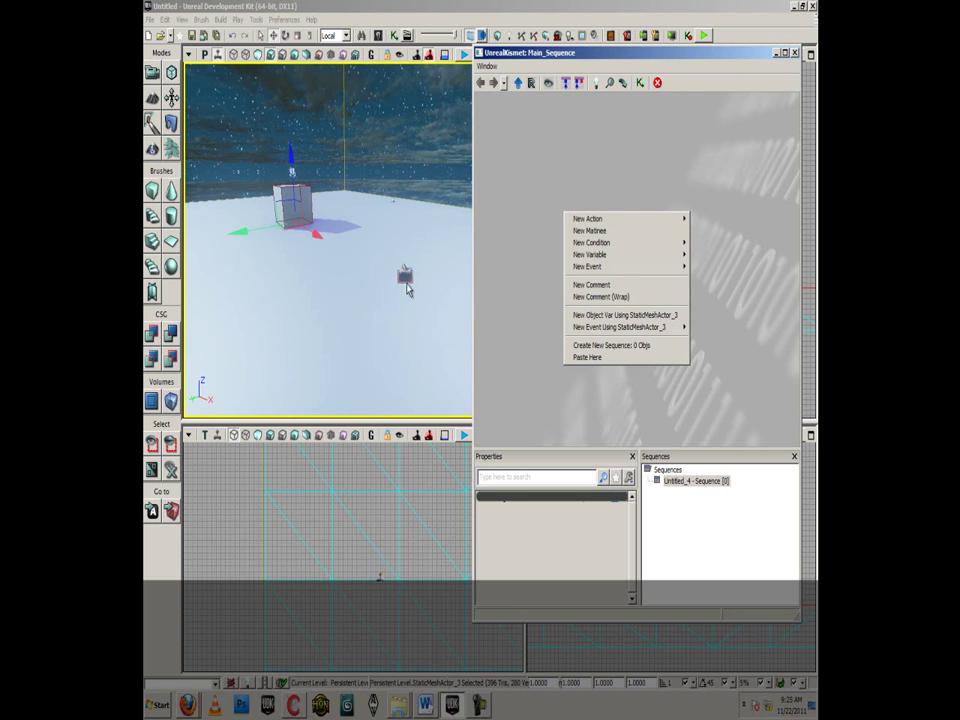
Add a Touch event for the trigger to the Kismet sequence and shift the trigger slightly sideways, closer in line with the cube
{"action": "left_click", "coordinate": [405, 275]}
{"action": "right_click", "coordinate": [546, 238]}
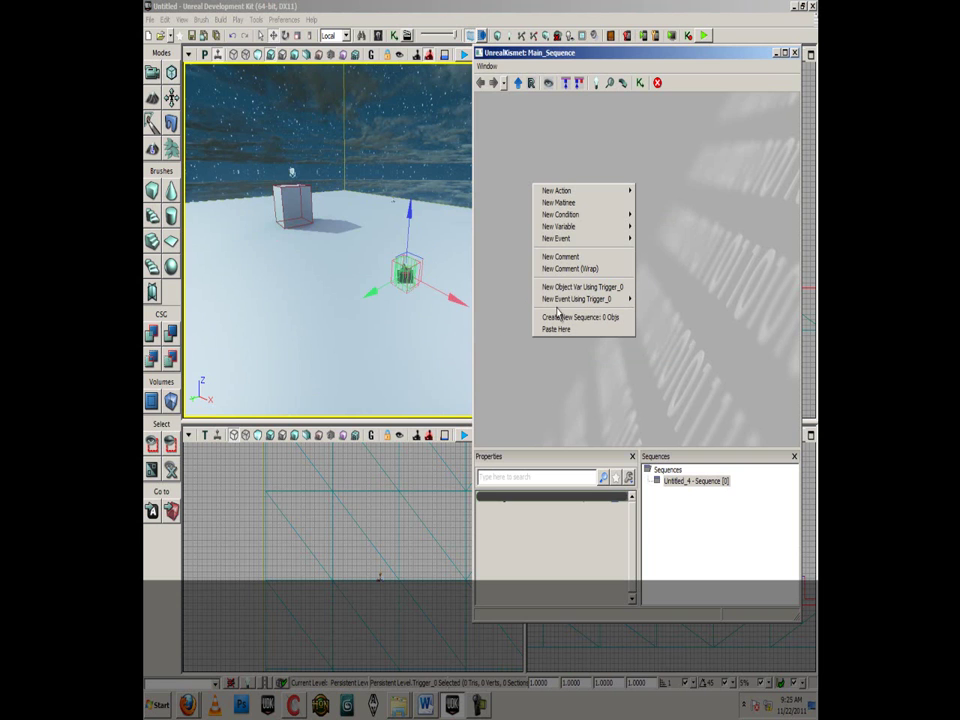
{"action": "mouse_move", "coordinate": [583, 299]}
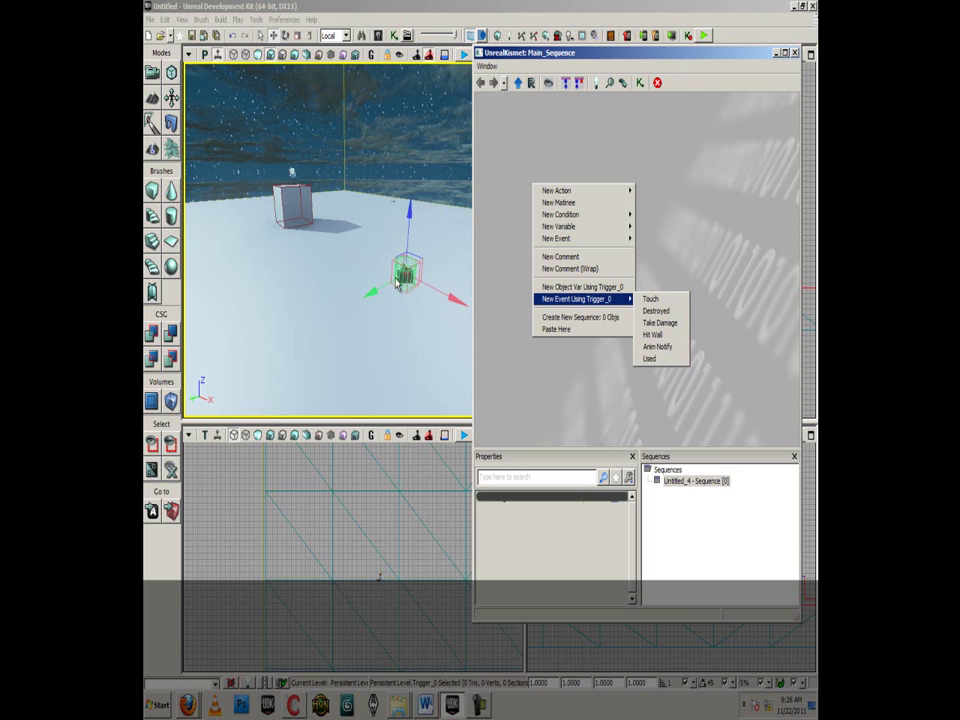
{"action": "left_click", "coordinate": [659, 303]}
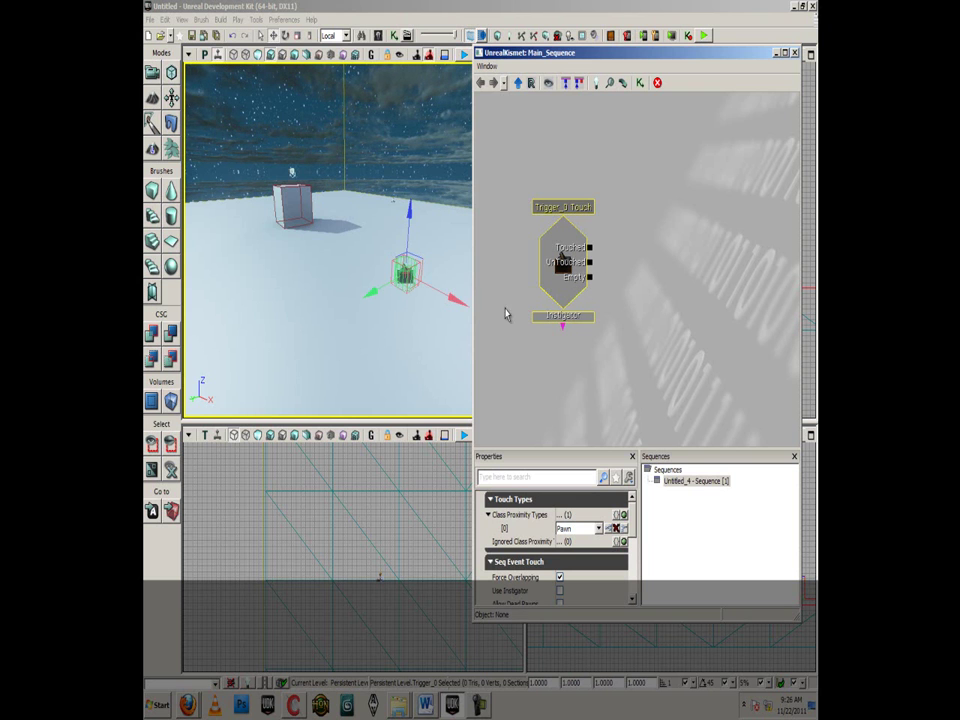
{"action": "left_click_drag", "start_coordinate": [422, 281], "coordinate": [354, 281]}
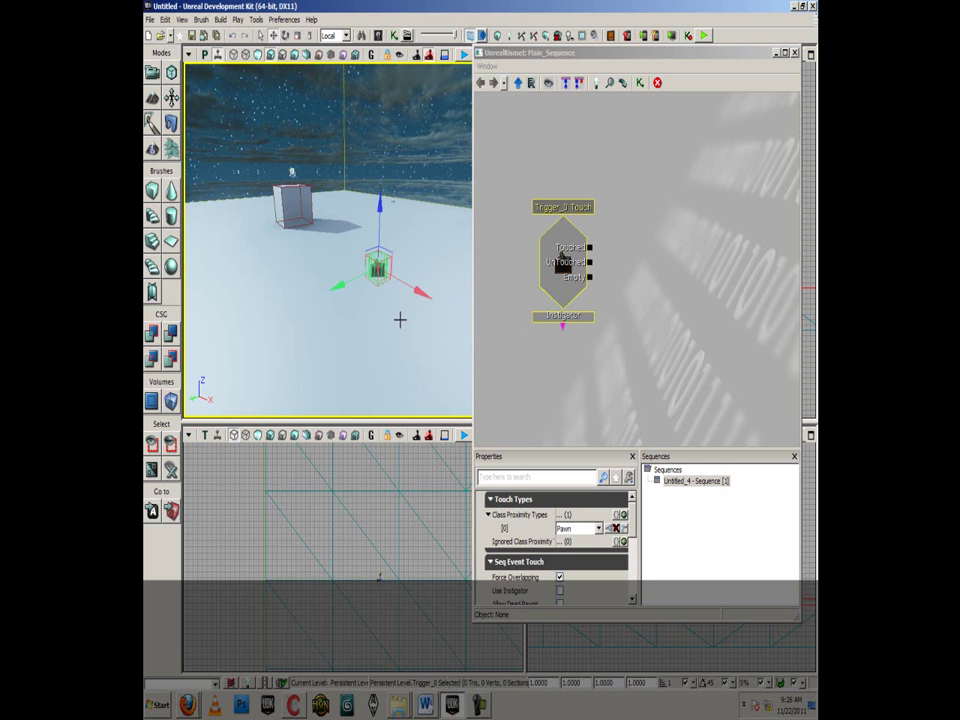
Close Kismet and choose PointLightMovable from the PointLights category of the actor classes, keeping the level viewports in sight
{"action": "right_click_drag", "start_coordinate": [354, 301], "coordinate": [304, 317]}
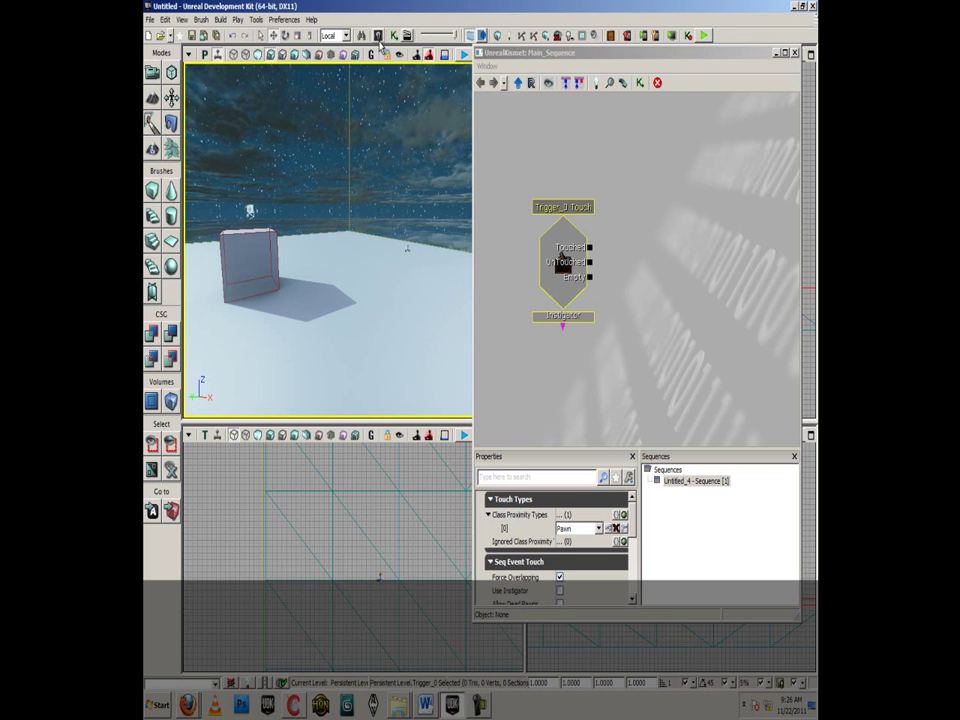
{"action": "left_click", "coordinate": [792, 53]}
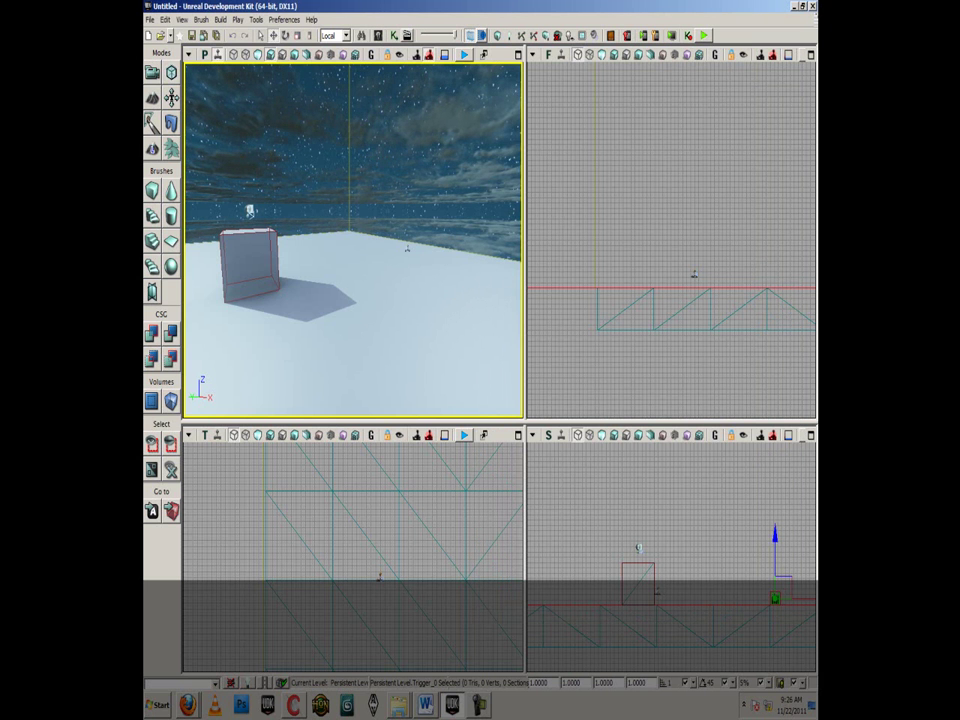
{"action": "left_click_drag", "start_coordinate": [816, 60], "coordinate": [243, 175]}
{"action": "left_click_drag", "start_coordinate": [406, 172], "coordinate": [360, 116]}
{"action": "left_click", "coordinate": [801, 114]}
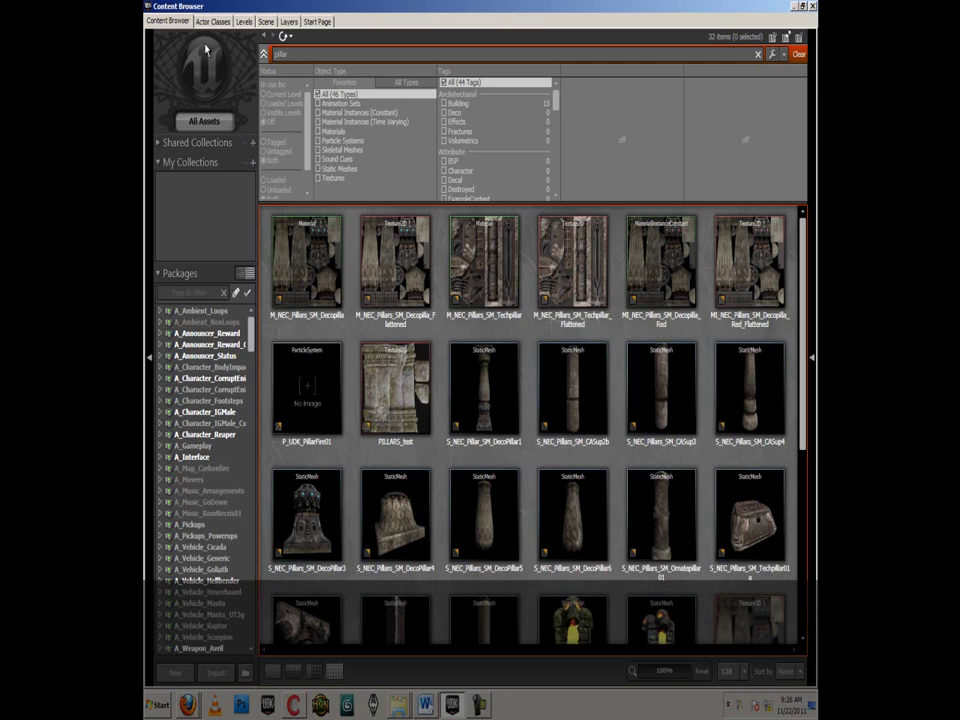
{"action": "left_click", "coordinate": [212, 23]}
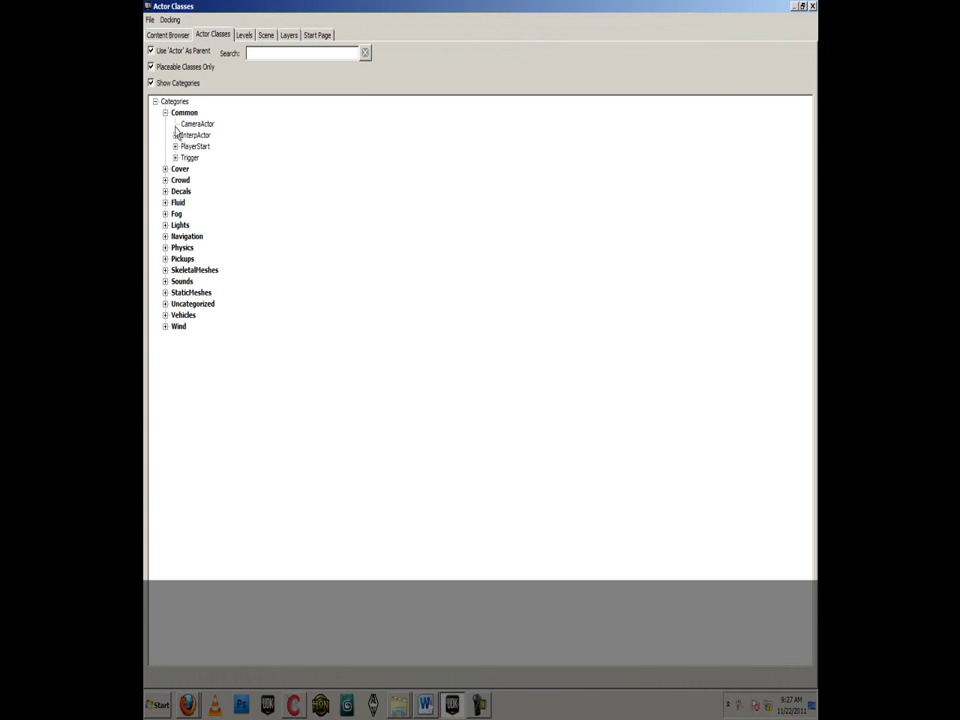
{"action": "left_click", "coordinate": [166, 226]}
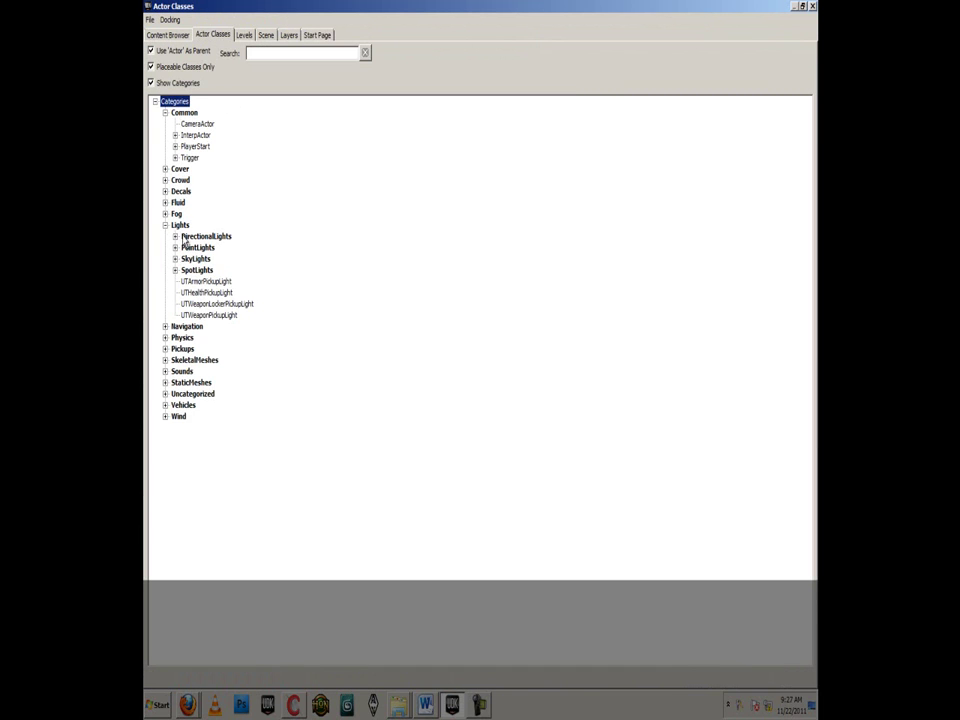
{"action": "left_click", "coordinate": [175, 247]}
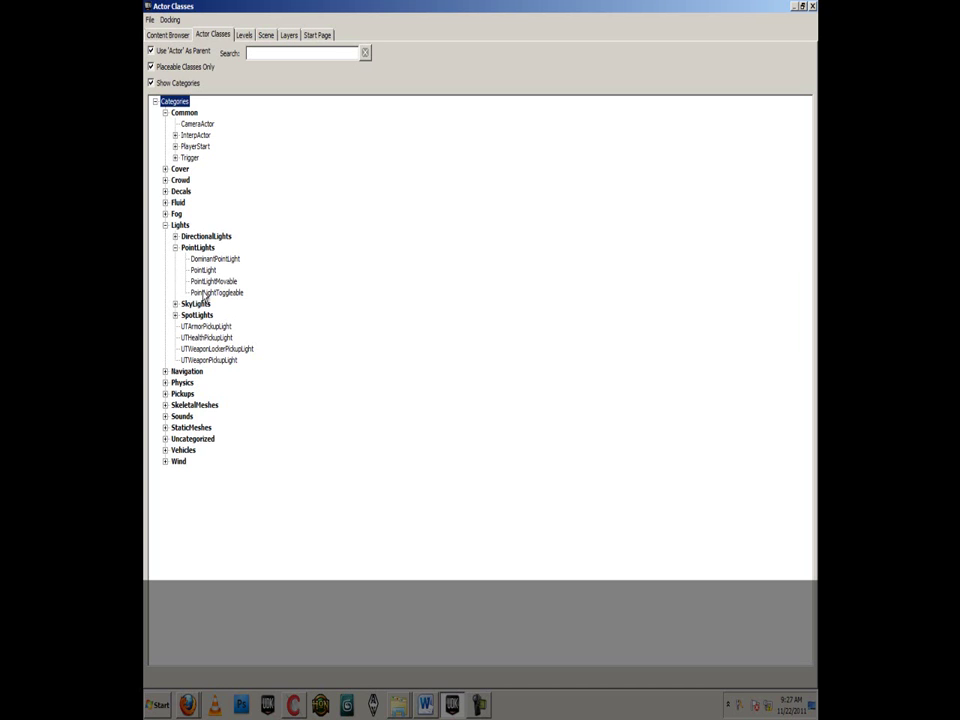
{"action": "left_click", "coordinate": [207, 281]}
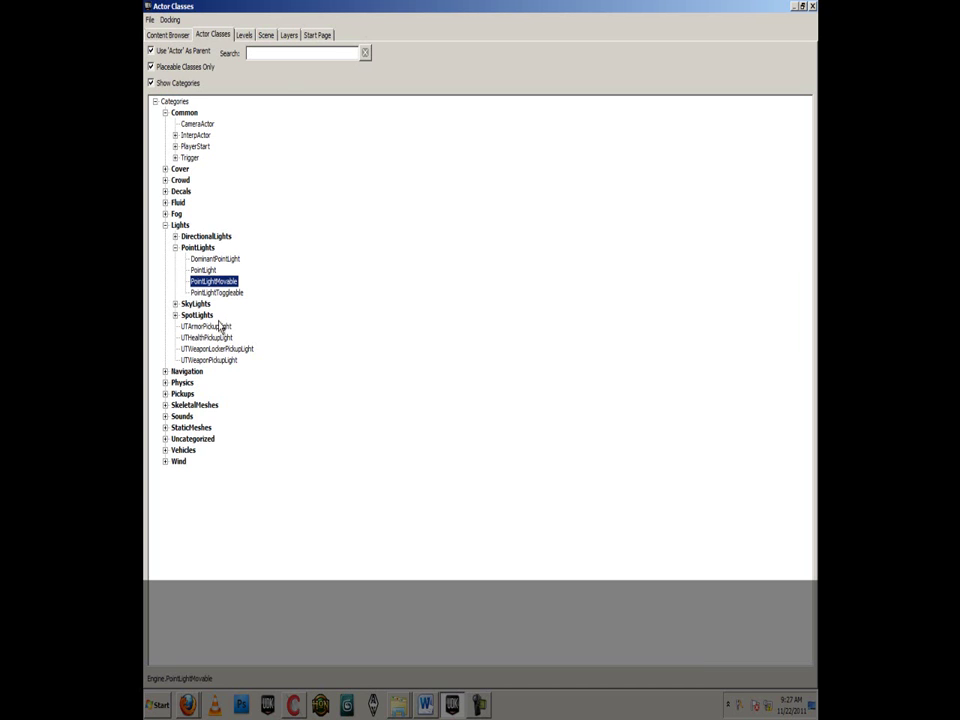
{"action": "left_click", "coordinate": [802, 7]}
{"action": "left_click_drag", "start_coordinate": [752, 7], "coordinate": [817, 75]}
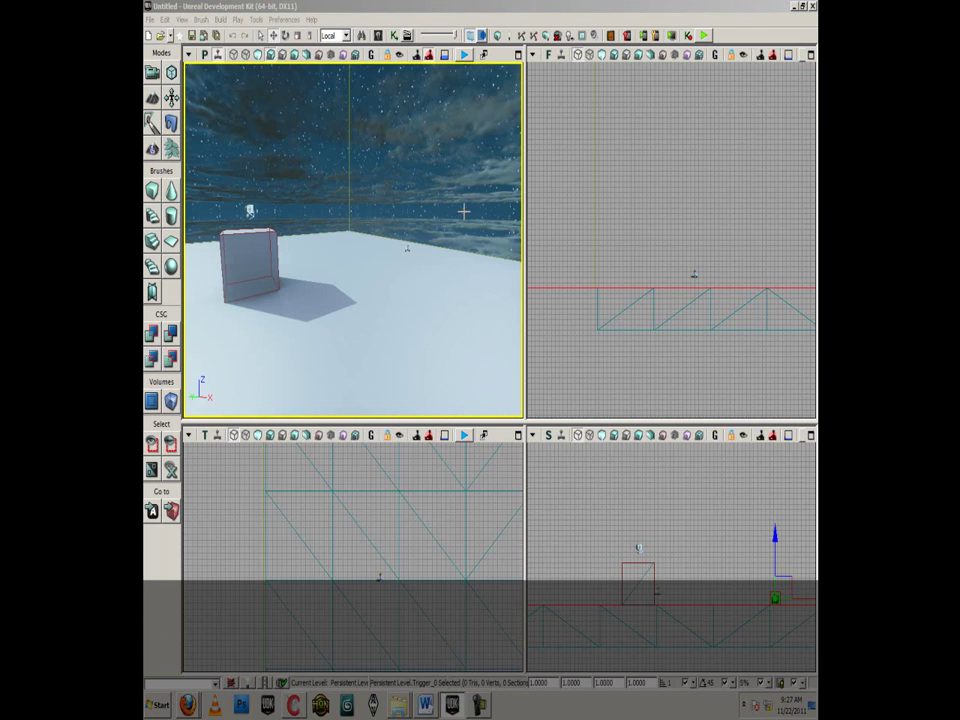
Add a PointLightMovable actor at the face of the cube that looks toward the trigger
{"action": "right_click", "coordinate": [251, 265]}
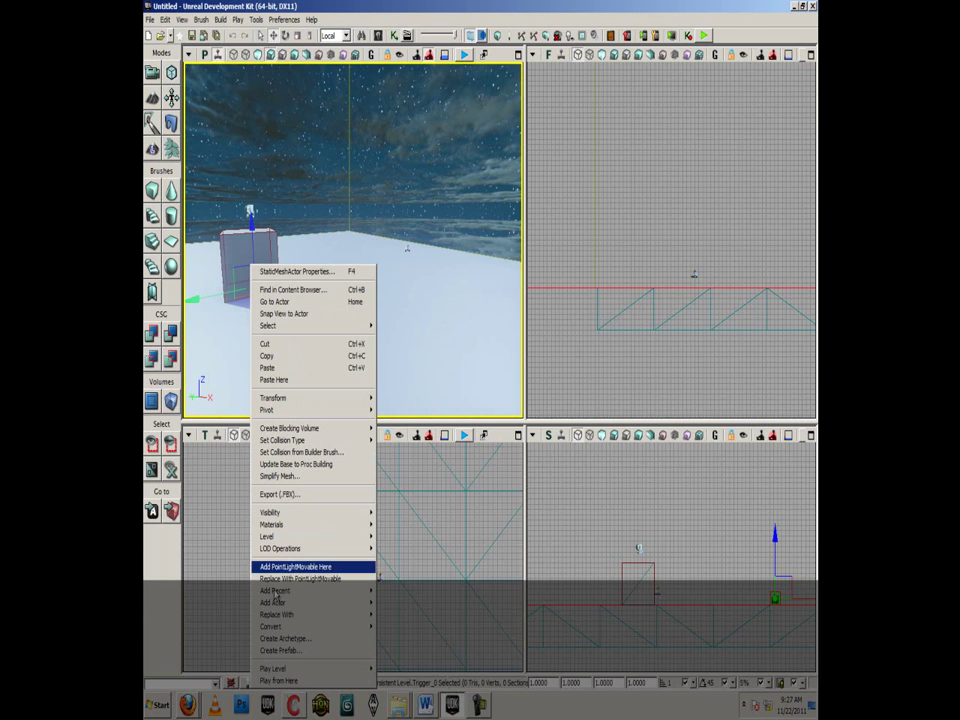
{"action": "left_click", "coordinate": [295, 567]}
{"action": "left_click_drag", "start_coordinate": [278, 389], "coordinate": [378, 330]}
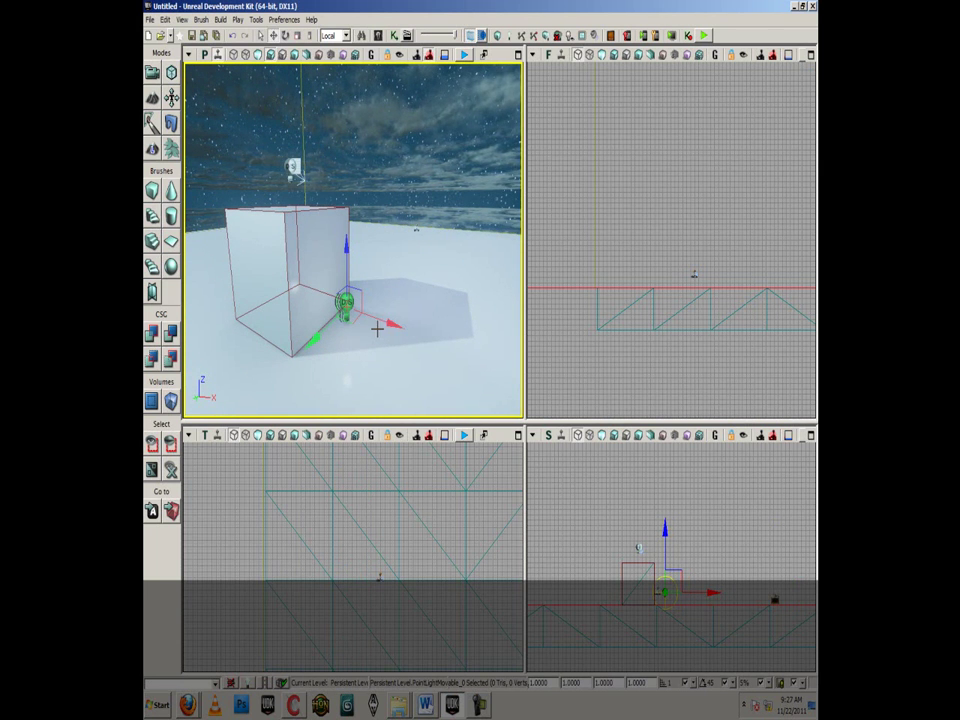
Set the point light's Radius to 100 and its Brightness to 30
{"action": "key", "text": "F4"}
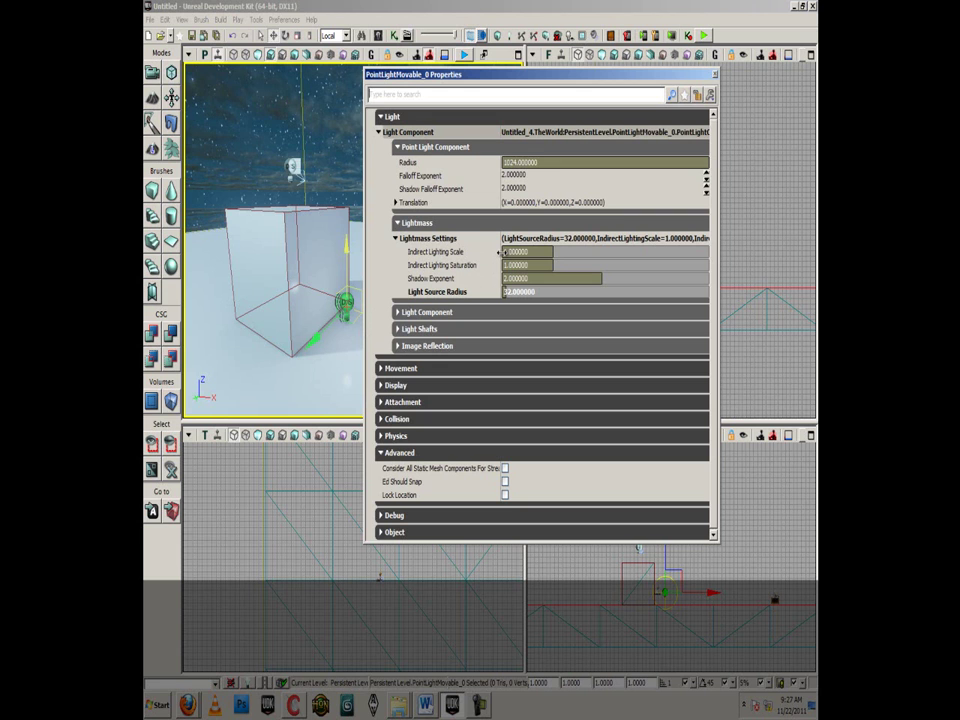
{"action": "left_click", "coordinate": [535, 166]}
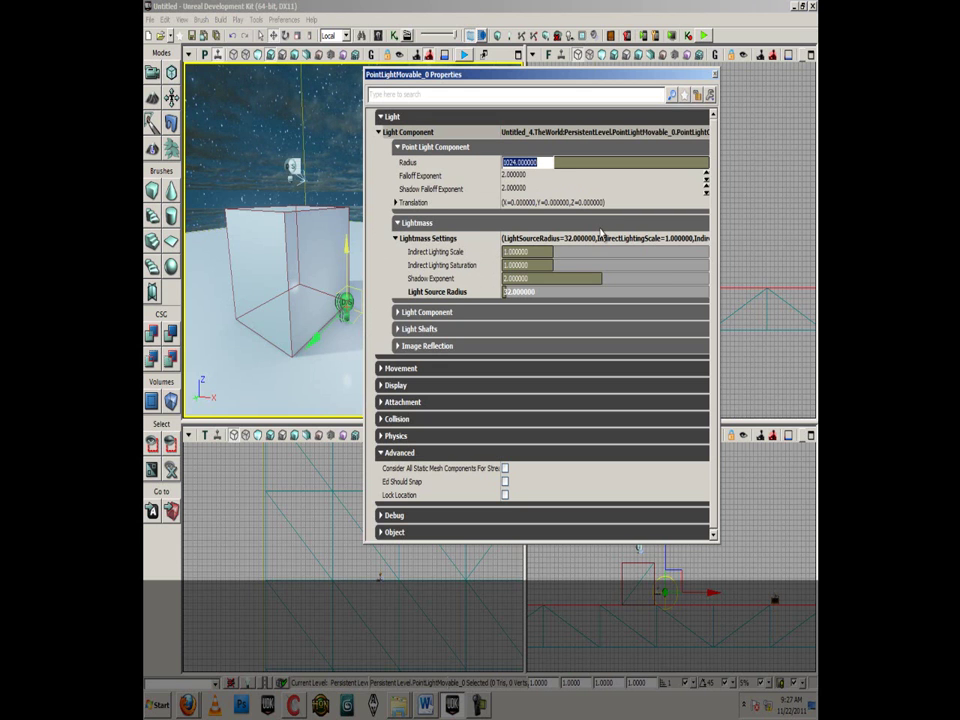
{"action": "type", "text": "100"}
{"action": "key", "text": "Return"}
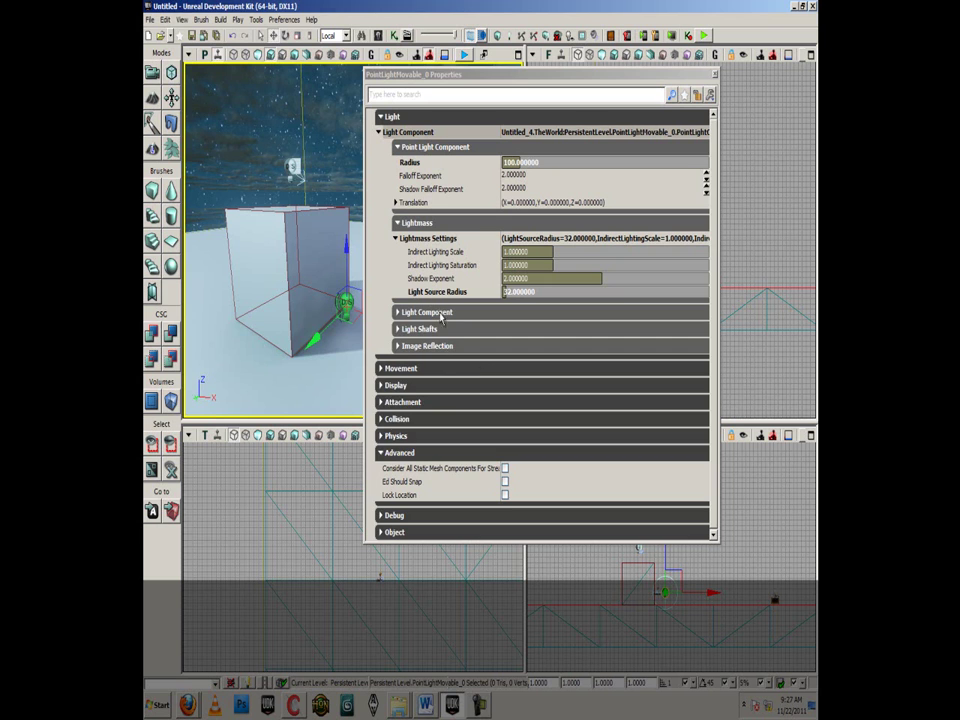
{"action": "left_click", "coordinate": [410, 312]}
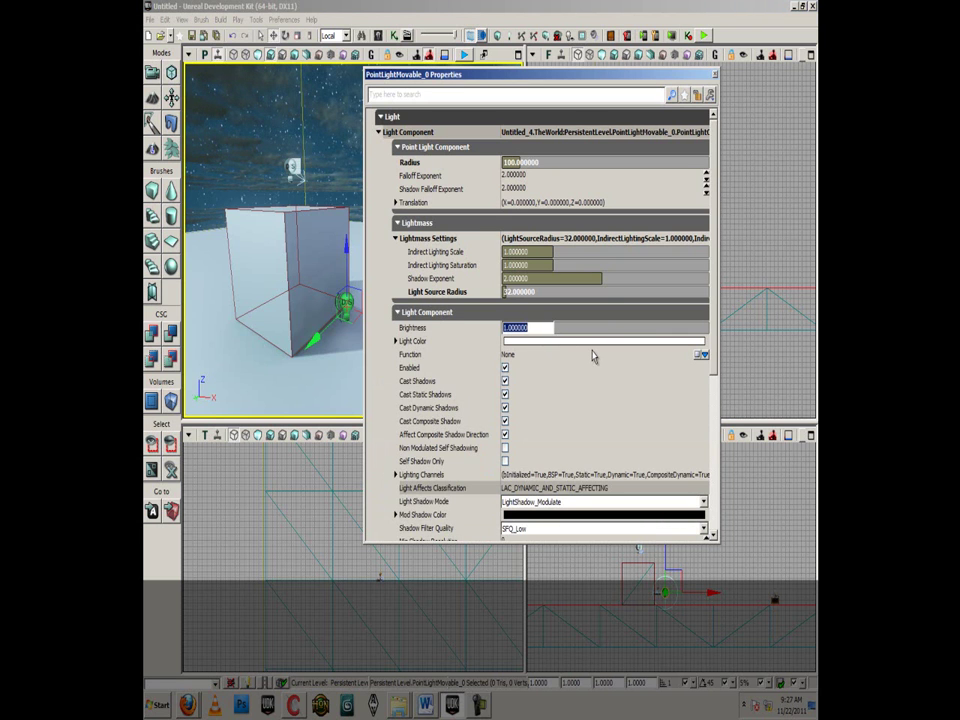
{"action": "type", "text": "30"}
{"action": "key", "text": "Return"}
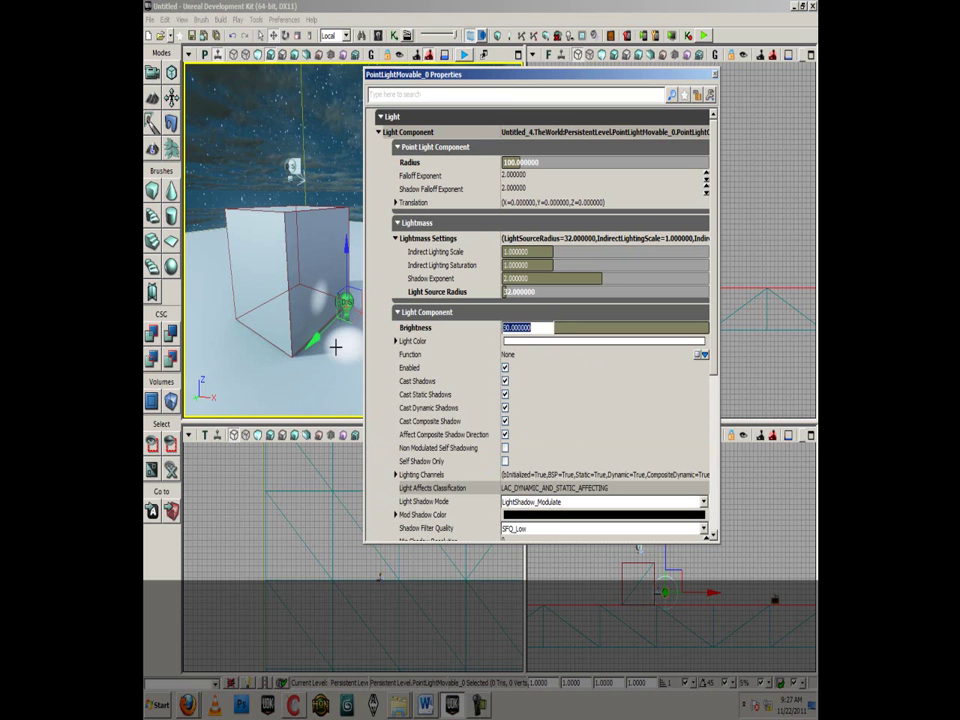
Set the point light's Light Color to orange with saturation 0.97 and value 0.89, and close its properties
{"action": "left_click", "coordinate": [559, 349]}
{"action": "left_click", "coordinate": [557, 348]}
{"action": "left_click", "coordinate": [499, 334]}
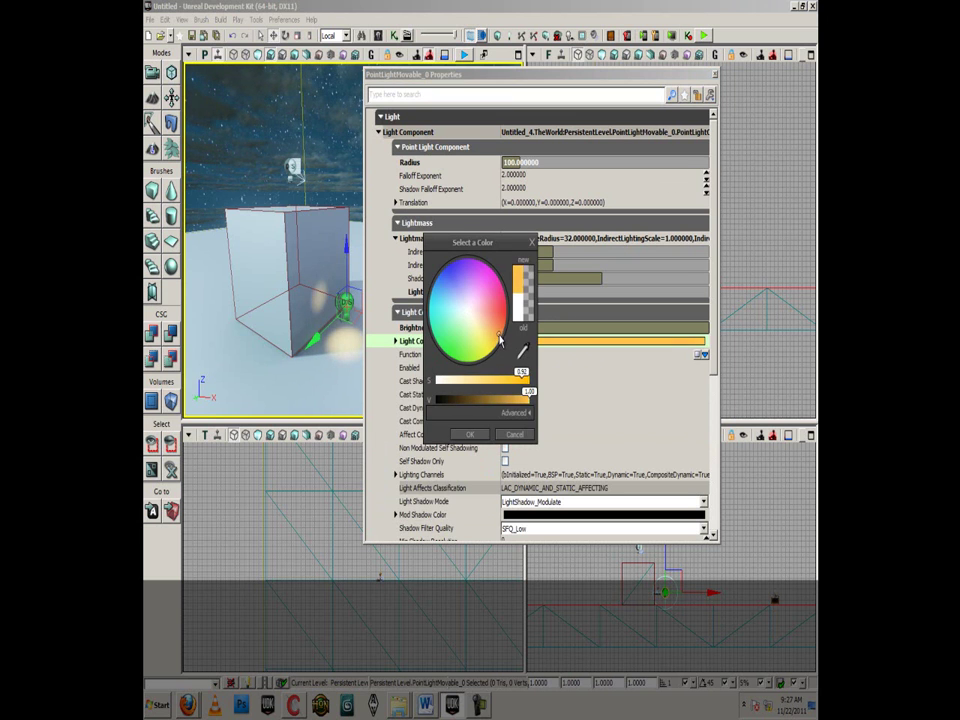
{"action": "left_click", "coordinate": [496, 330]}
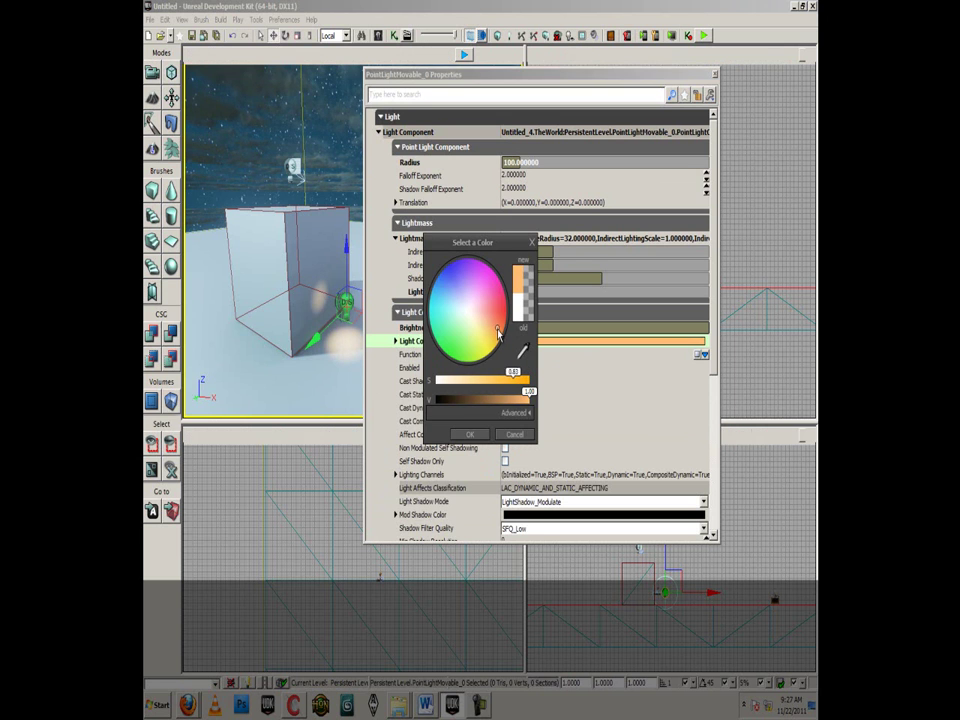
{"action": "left_click_drag", "start_coordinate": [528, 399], "coordinate": [520, 400]}
{"action": "left_click", "coordinate": [520, 384]}
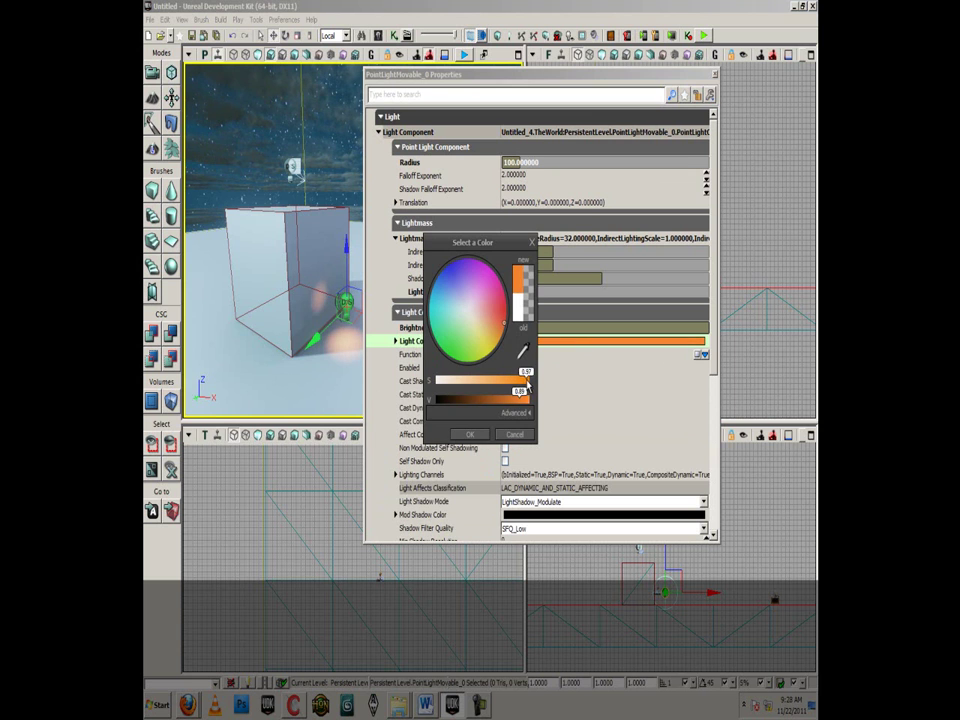
{"action": "left_click", "coordinate": [469, 434]}
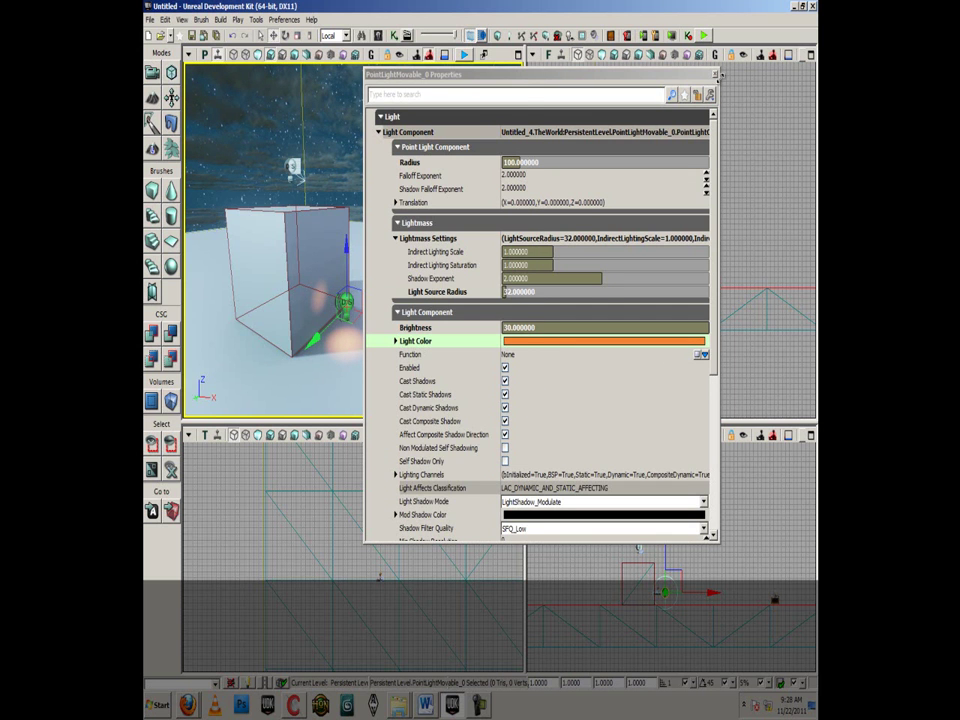
{"action": "left_click", "coordinate": [714, 74]}
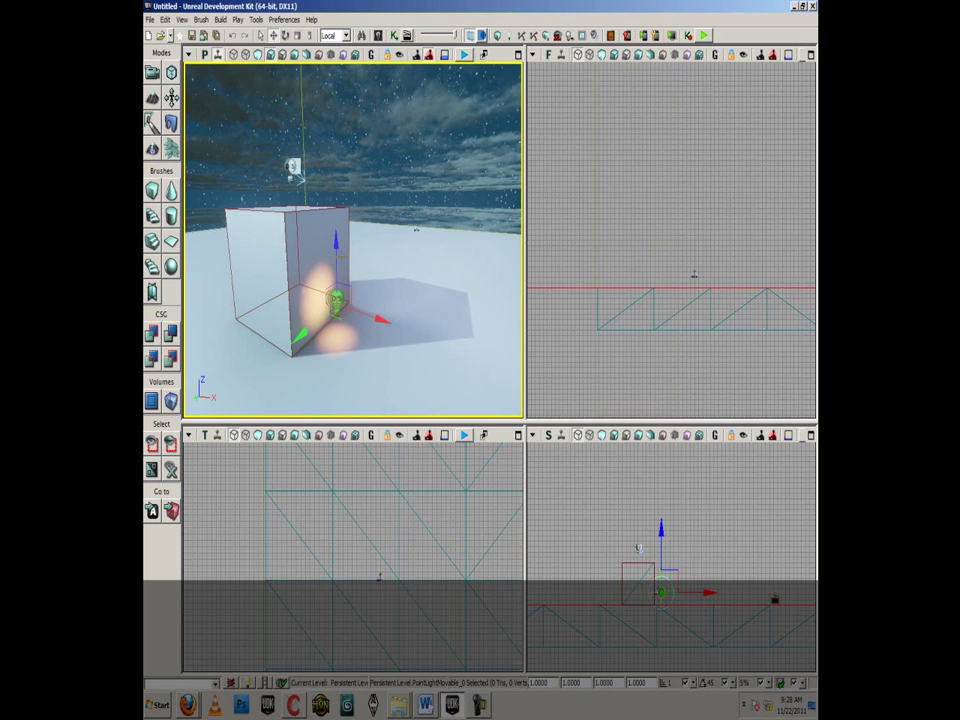
Raise the point light along its Z axis to about the middle of the cube's face and reopen Kismet
{"action": "left_click_drag", "start_coordinate": [337, 250], "coordinate": [335, 208]}
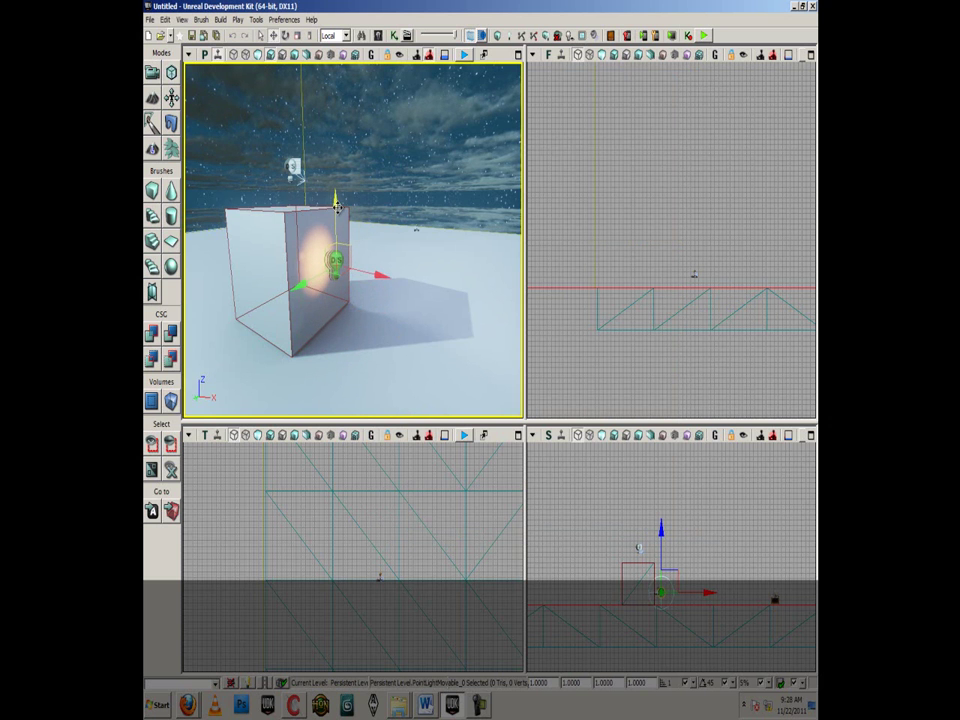
{"action": "left_click_drag", "start_coordinate": [309, 277], "coordinate": [506, 246]}
{"action": "key", "text": "ctrl+k"}
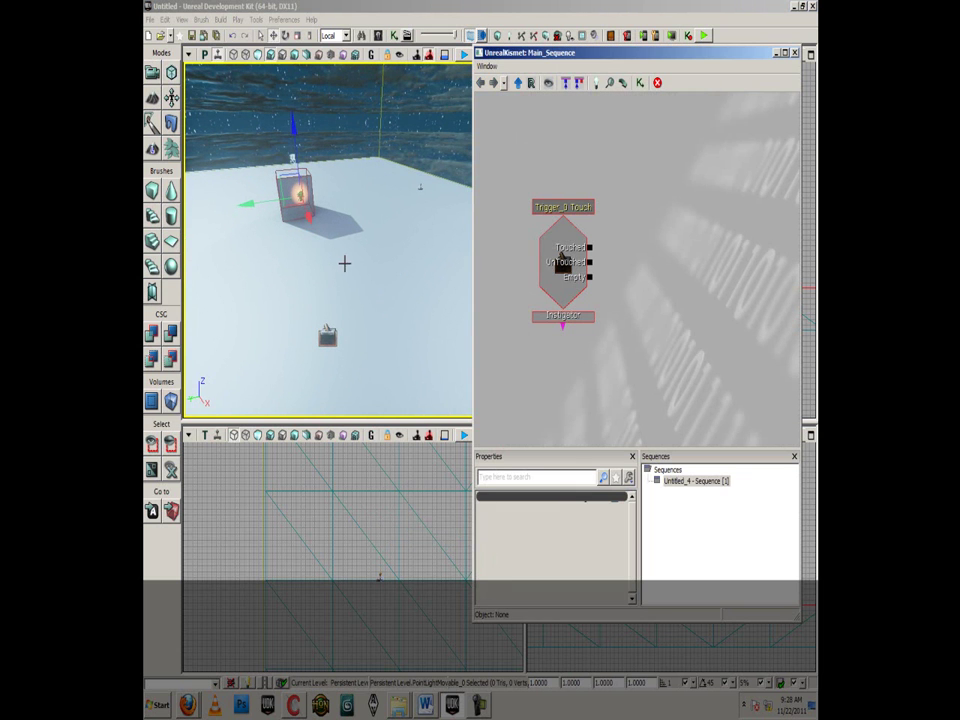
Play the level from the floor in front of the trigger, walk toward it to check the light and trigger, and exit the preview
{"action": "left_click", "coordinate": [328, 336]}
{"action": "left_click_drag", "start_coordinate": [285, 347], "coordinate": [347, 349]}
{"action": "right_click", "coordinate": [318, 355]}
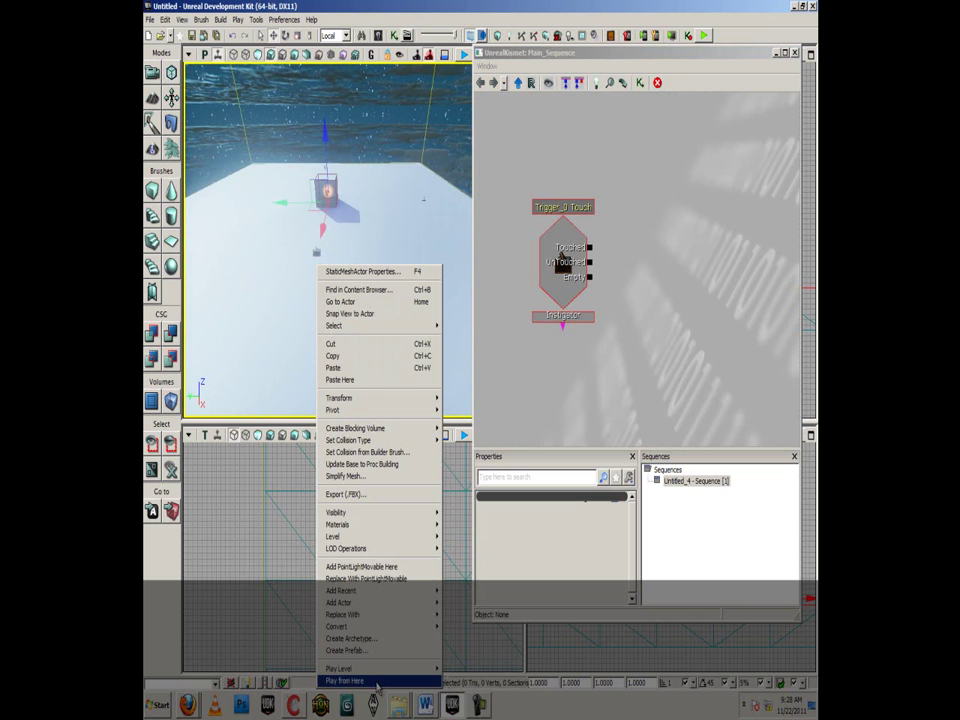
{"action": "left_click", "coordinate": [345, 681]}
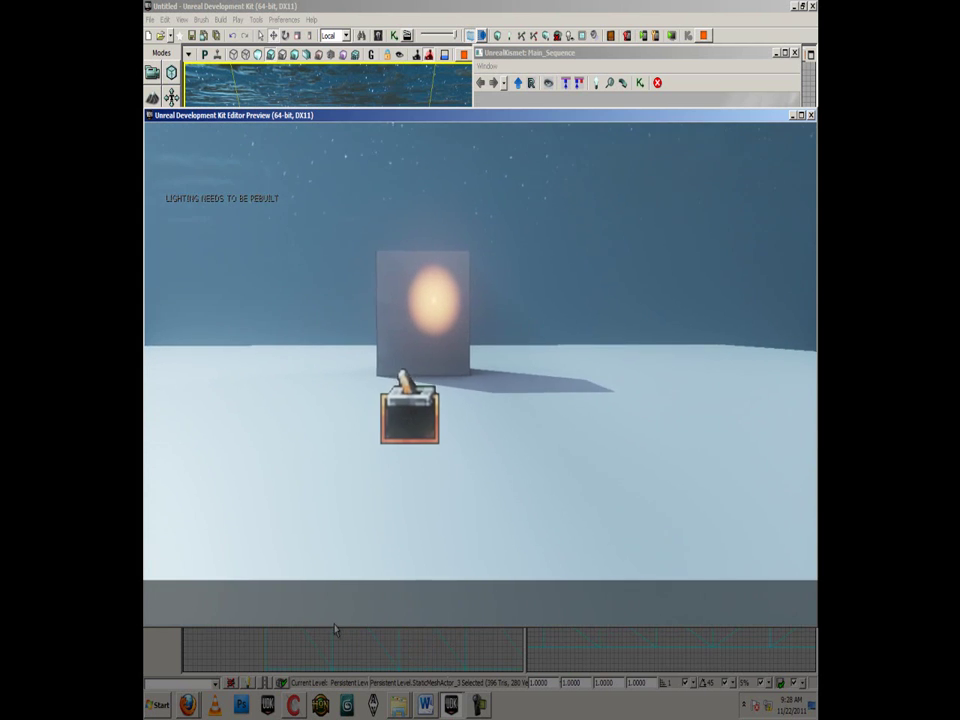
{"action": "key", "text": "w"}
{"action": "key", "text": "s"}
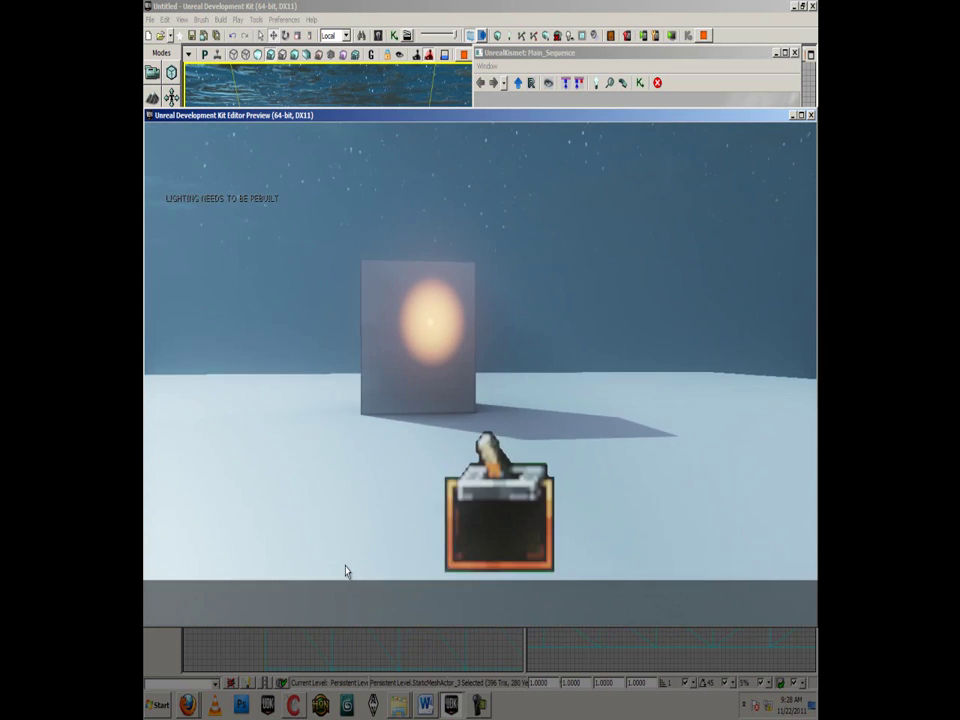
{"action": "key", "text": "Escape"}
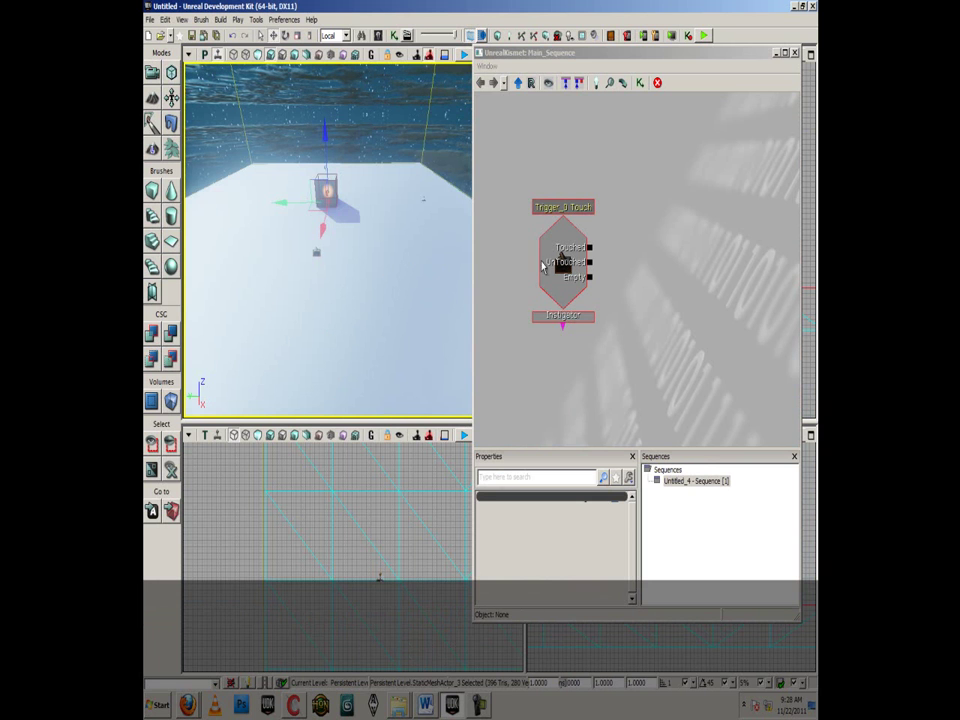
Frame the cube and trigger in the perspective view and make room beside the Touch event in the Kismet graph
{"action": "right_click_drag", "start_coordinate": [338, 268], "coordinate": [385, 165]}
{"action": "left_click_drag", "start_coordinate": [640, 318], "coordinate": [600, 319]}
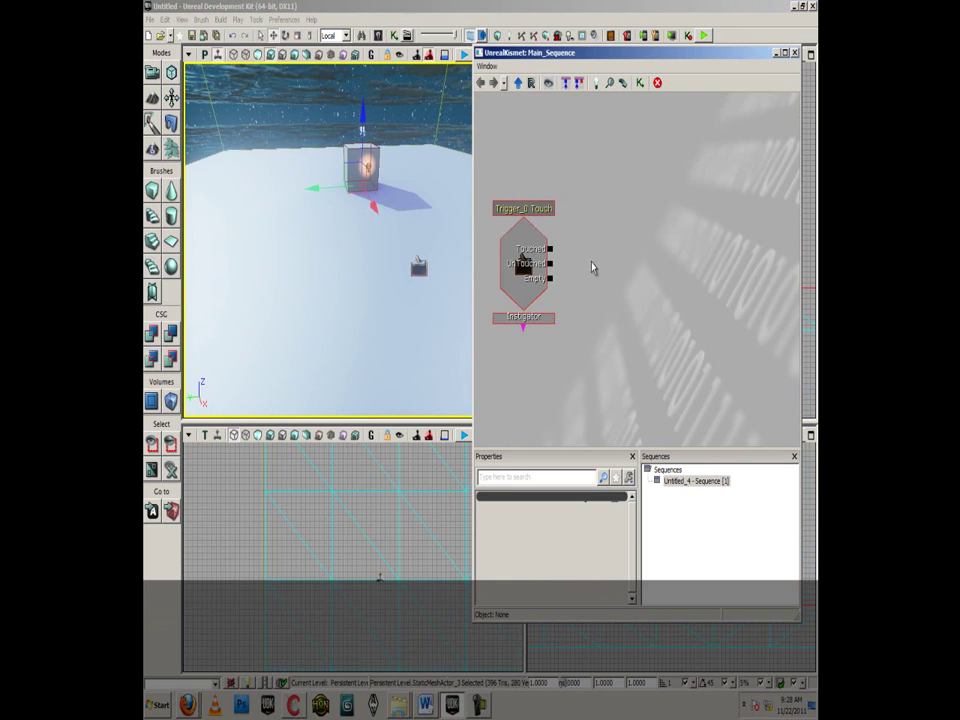
{"action": "left_click", "coordinate": [536, 250]}
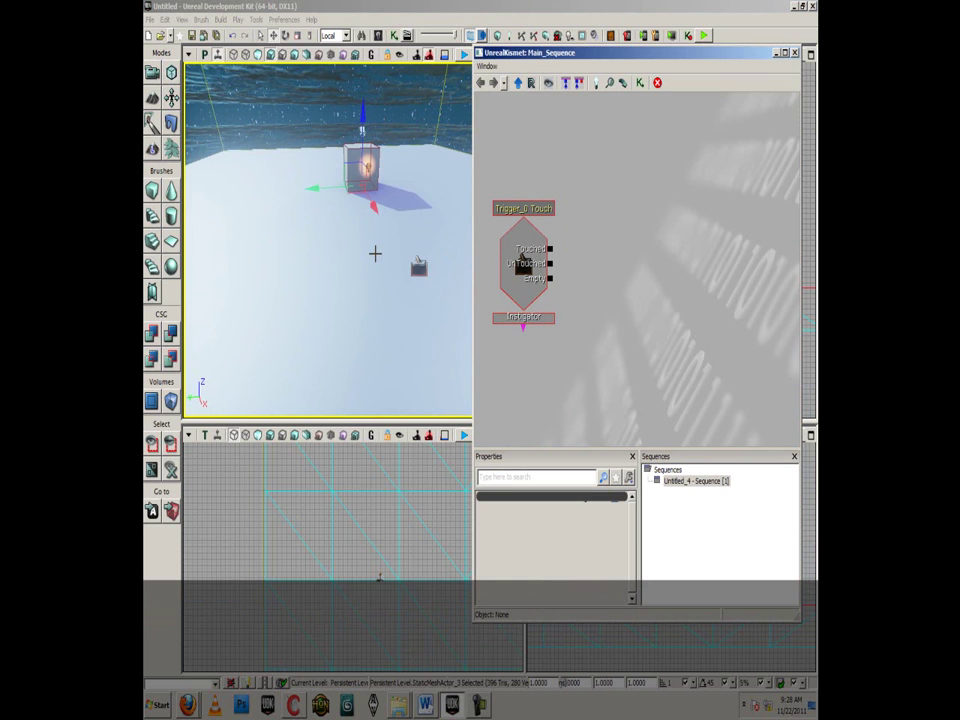
Add a Toggle action to the Kismet graph and place it beside the trigger's Touch event
{"action": "right_click", "coordinate": [605, 222]}
{"action": "mouse_move", "coordinate": [616, 228]}
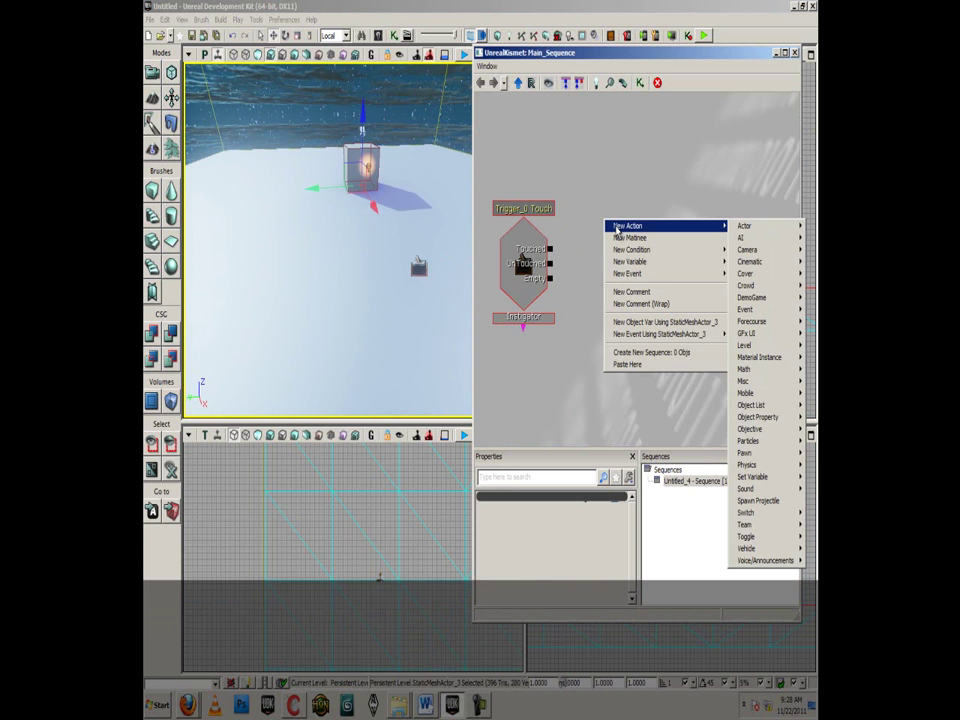
{"action": "left_click", "coordinate": [568, 236]}
{"action": "right_click", "coordinate": [569, 218]}
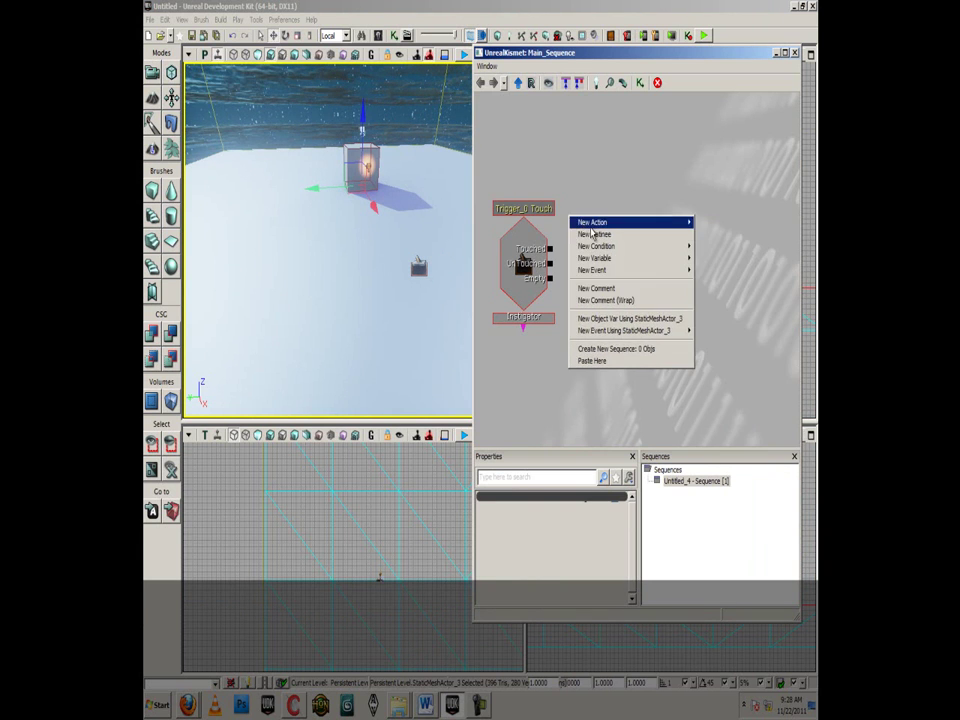
{"action": "mouse_move", "coordinate": [590, 224]}
{"action": "mouse_move", "coordinate": [722, 534]}
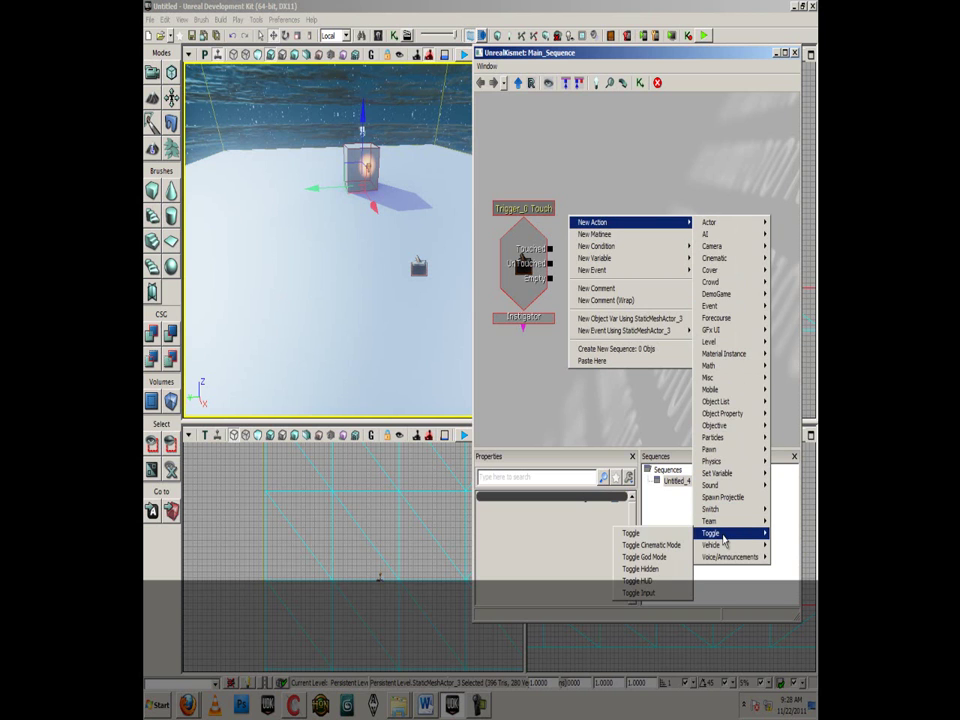
{"action": "left_click", "coordinate": [668, 534]}
{"action": "left_click_drag", "start_coordinate": [574, 281], "coordinate": [643, 234]}
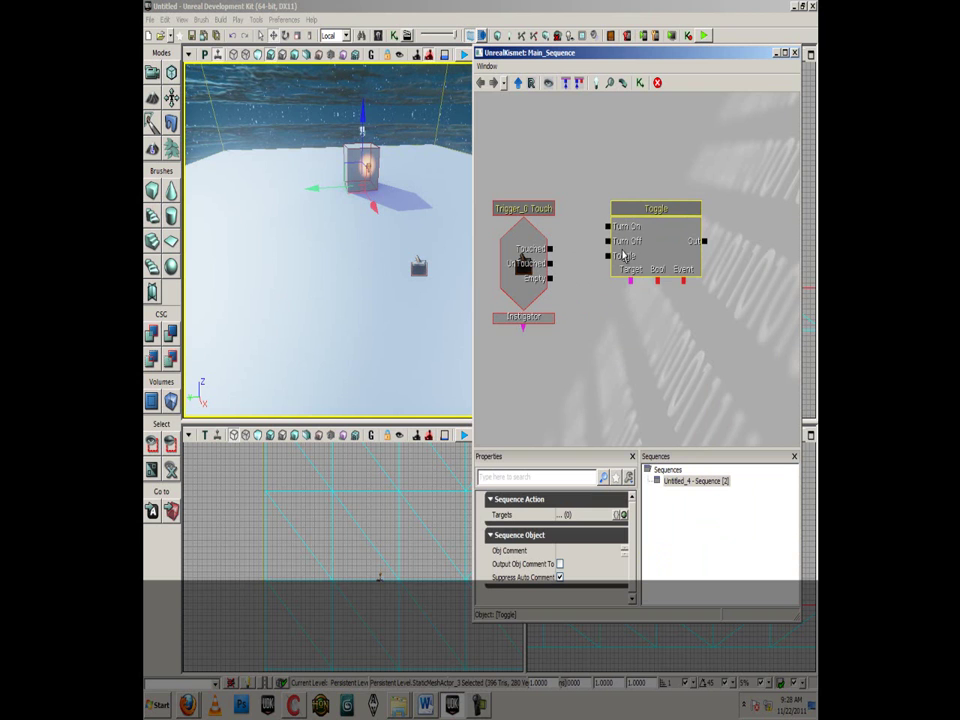
{"action": "left_click_drag", "start_coordinate": [626, 231], "coordinate": [622, 242]}
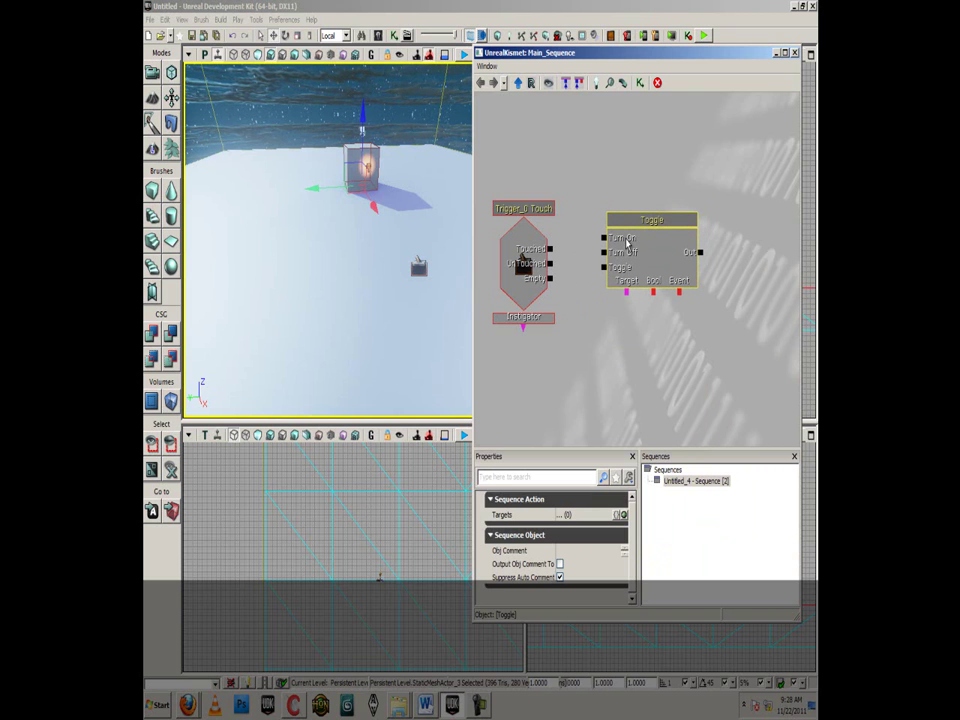
Connect the Touch event's Touched output to the Toggle action's Turn Off input
{"action": "left_click", "coordinate": [552, 256]}
{"action": "left_click_drag", "start_coordinate": [554, 256], "coordinate": [602, 254]}
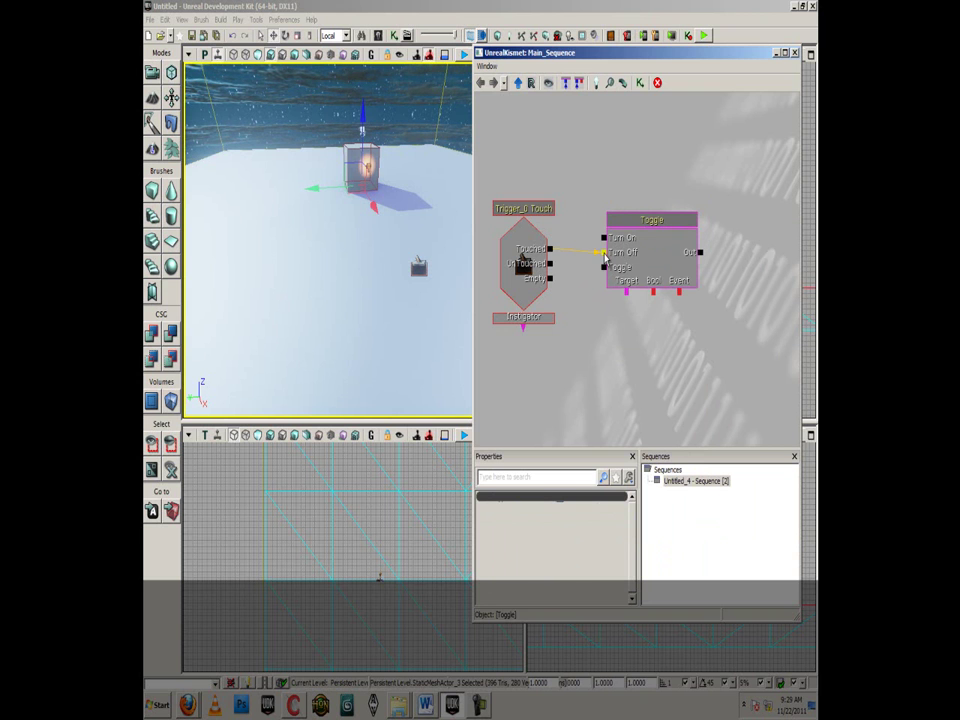
{"action": "left_click", "coordinate": [656, 257]}
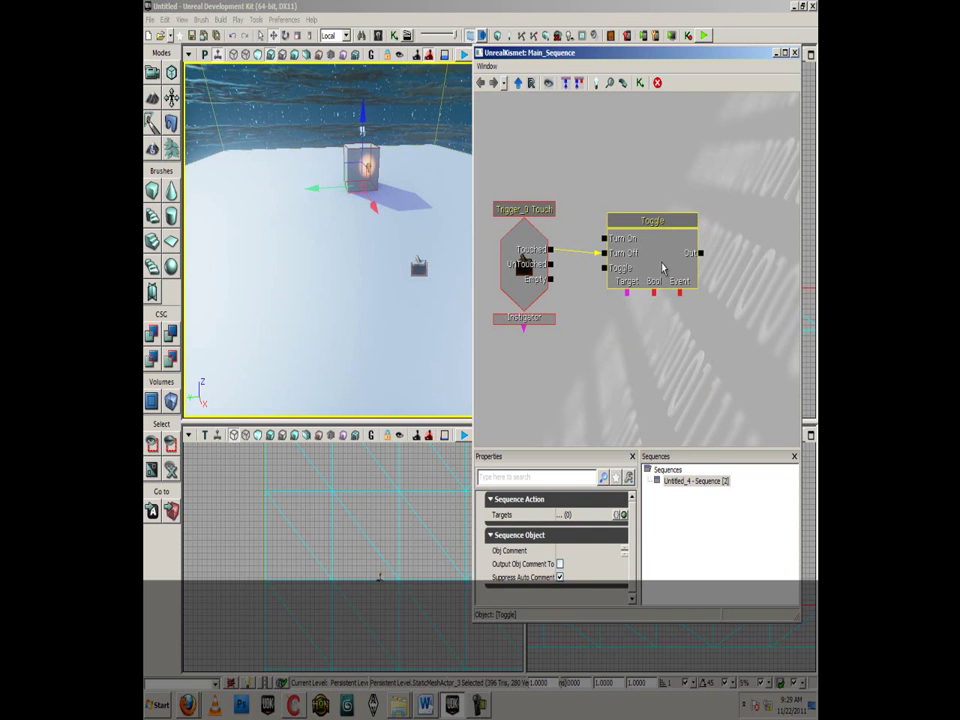
{"action": "right_click", "coordinate": [592, 320]}
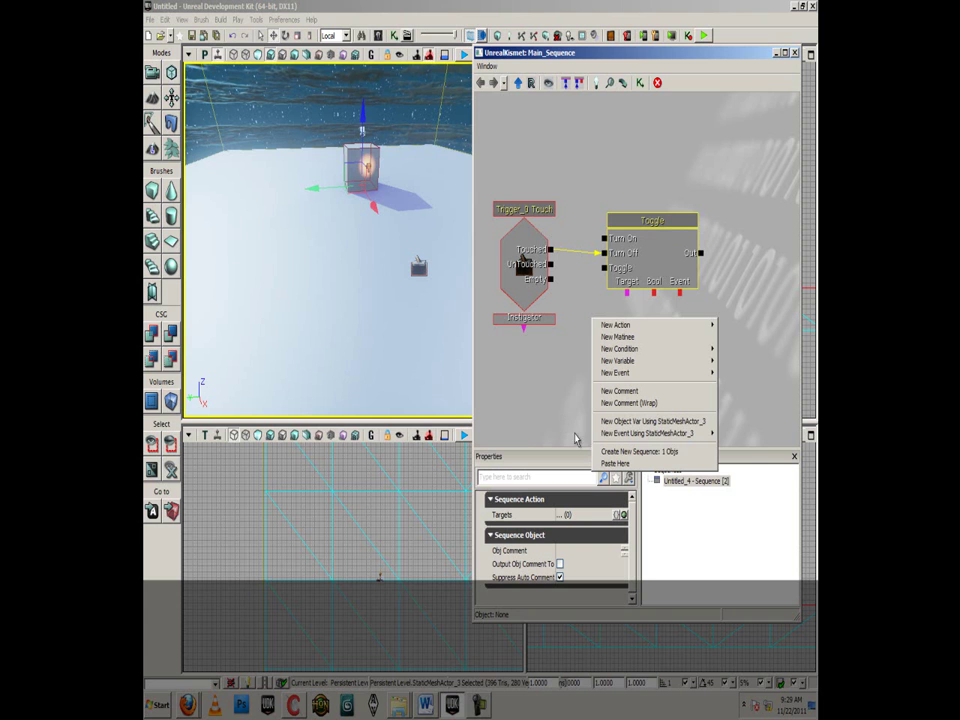
{"action": "mouse_move", "coordinate": [634, 437]}
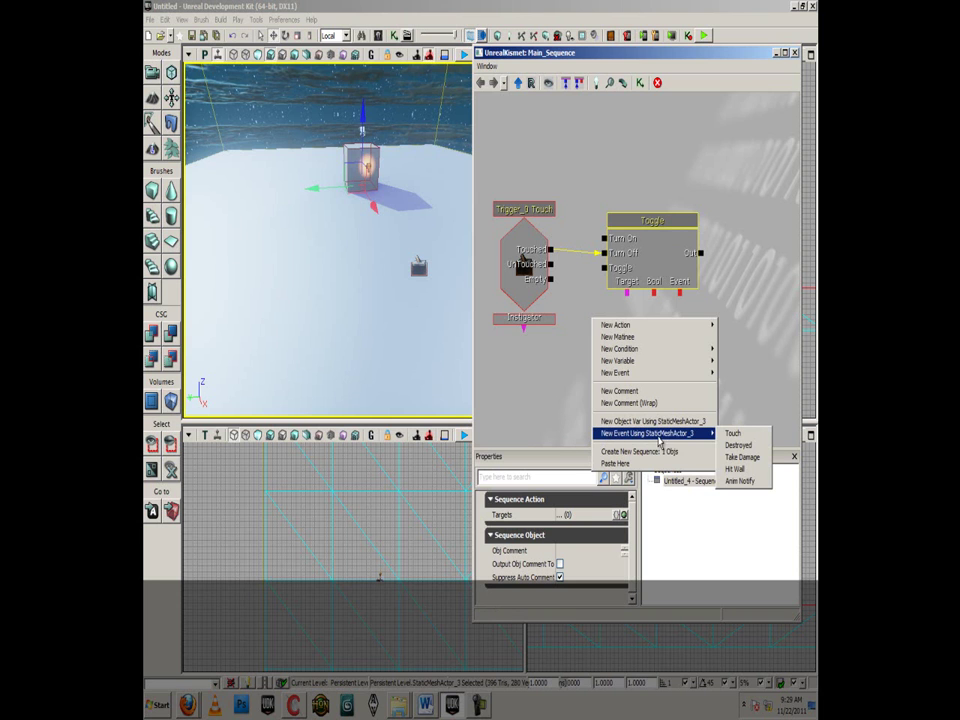
{"action": "left_click", "coordinate": [628, 292]}
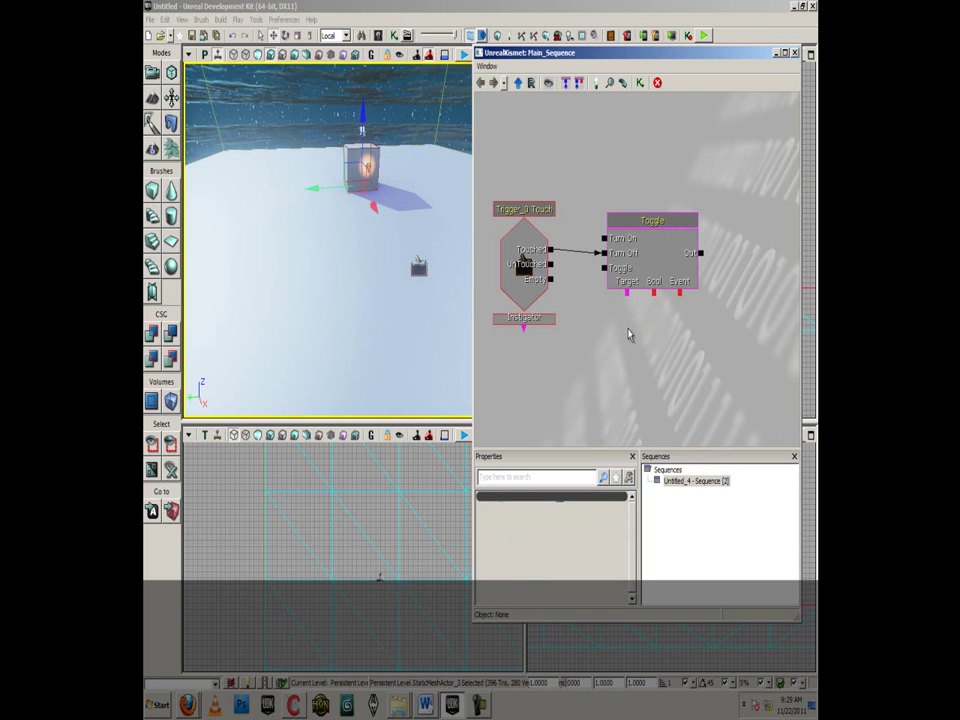
Select the orange point light on the cube, add it as the Toggle action's Target object variable, and place the variable below the action
{"action": "left_click", "coordinate": [368, 168]}
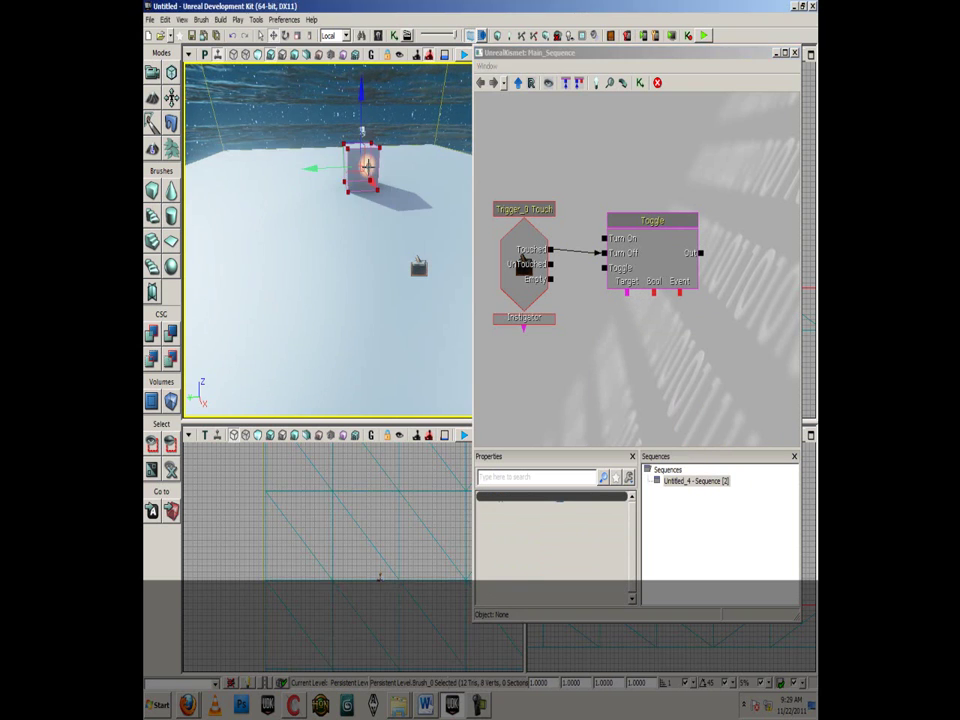
{"action": "mouse_move", "coordinate": [392, 227]}
{"action": "right_mouse_down"}
{"action": "mouse_move", "coordinate": [396, 161]}
{"action": "mouse_move", "coordinate": [418, 270]}
{"action": "mouse_move", "coordinate": [394, 280]}
{"action": "right_mouse_up"}
{"action": "left_click_drag", "start_coordinate": [394, 280], "coordinate": [374, 288]}
{"action": "left_click", "coordinate": [352, 256]}
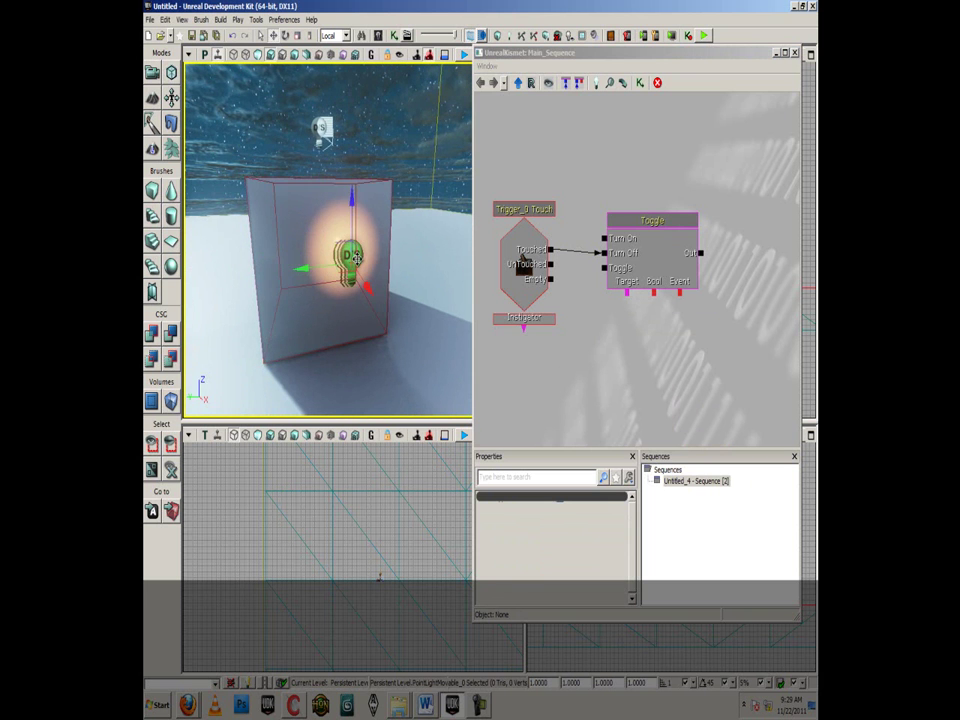
{"action": "right_click", "coordinate": [627, 292]}
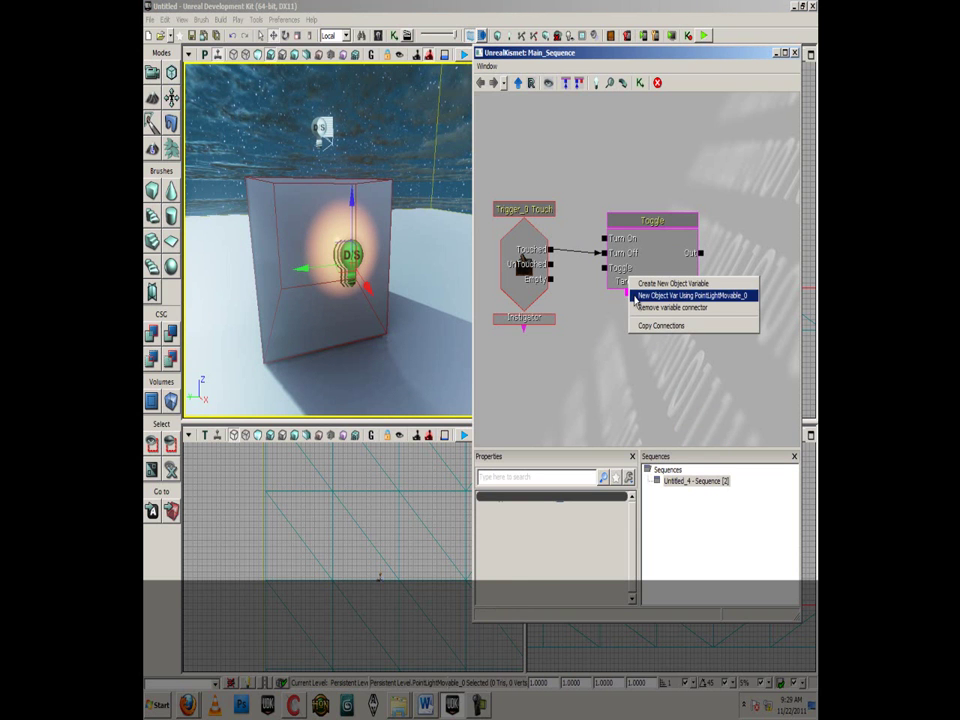
{"action": "left_click", "coordinate": [735, 298]}
{"action": "left_click_drag", "start_coordinate": [632, 323], "coordinate": [628, 345]}
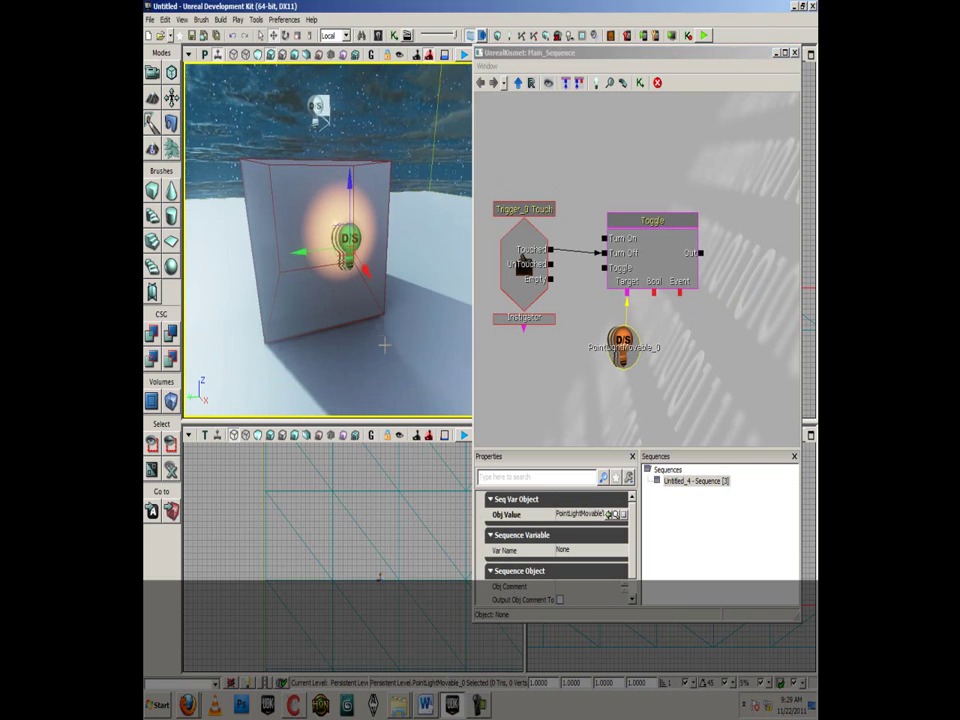
Play the level from the floor near the cube, walk through the trigger and back to test the light, and exit the preview
{"action": "scroll", "coordinate": [377, 315], "scroll_direction": "down", "scroll_amount": 5}
{"action": "scroll", "coordinate": [332, 375], "scroll_direction": "down", "scroll_amount": 3}
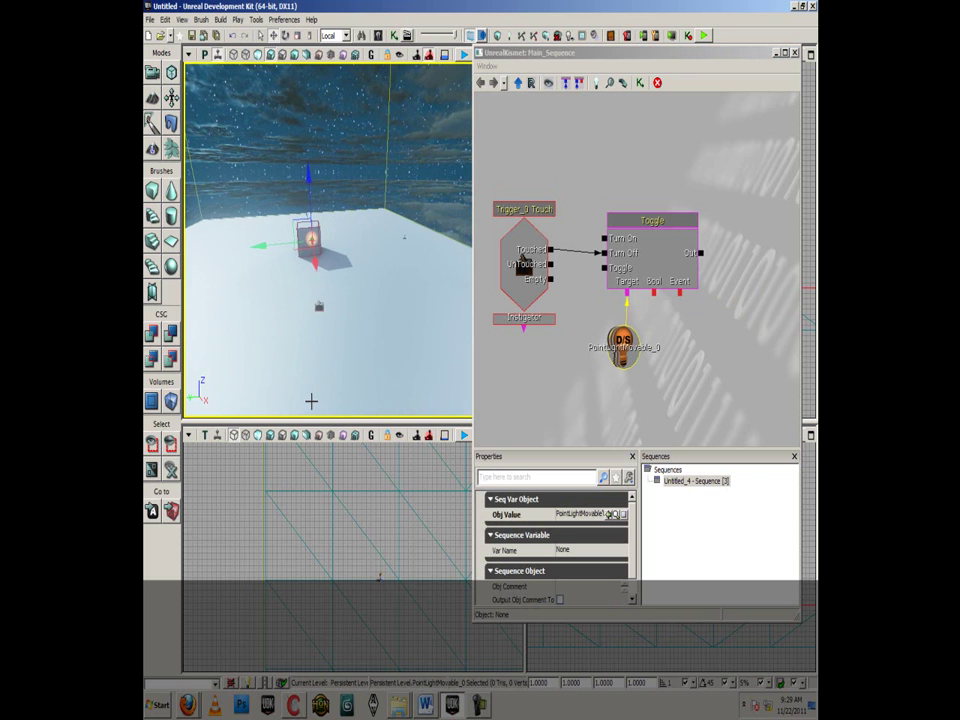
{"action": "right_click", "coordinate": [313, 265]}
{"action": "left_click", "coordinate": [371, 683]}
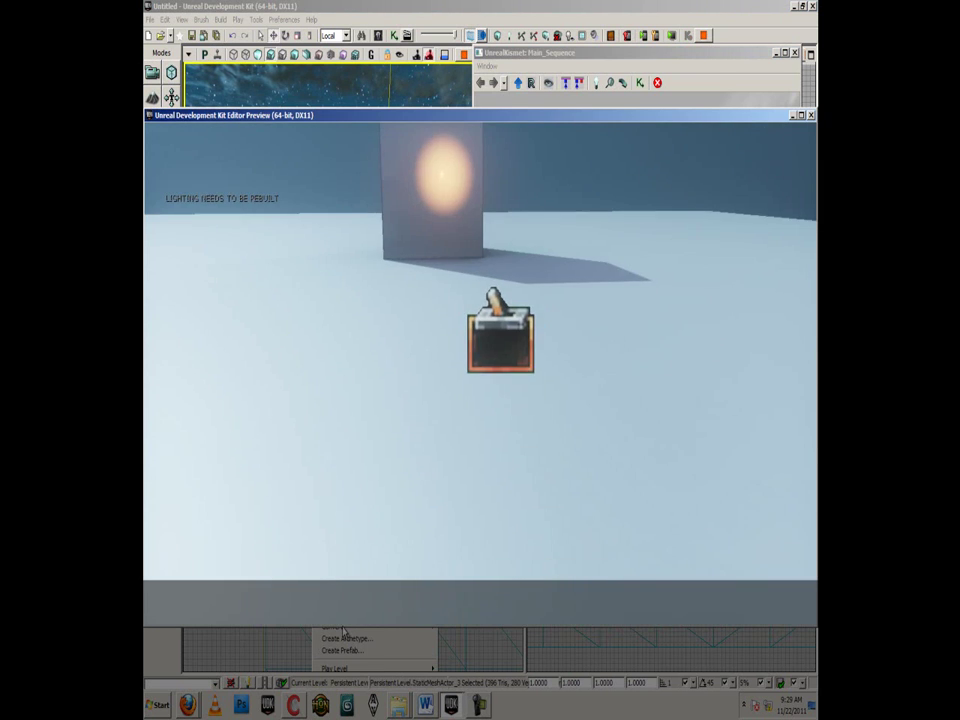
{"action": "key", "text": "w"}
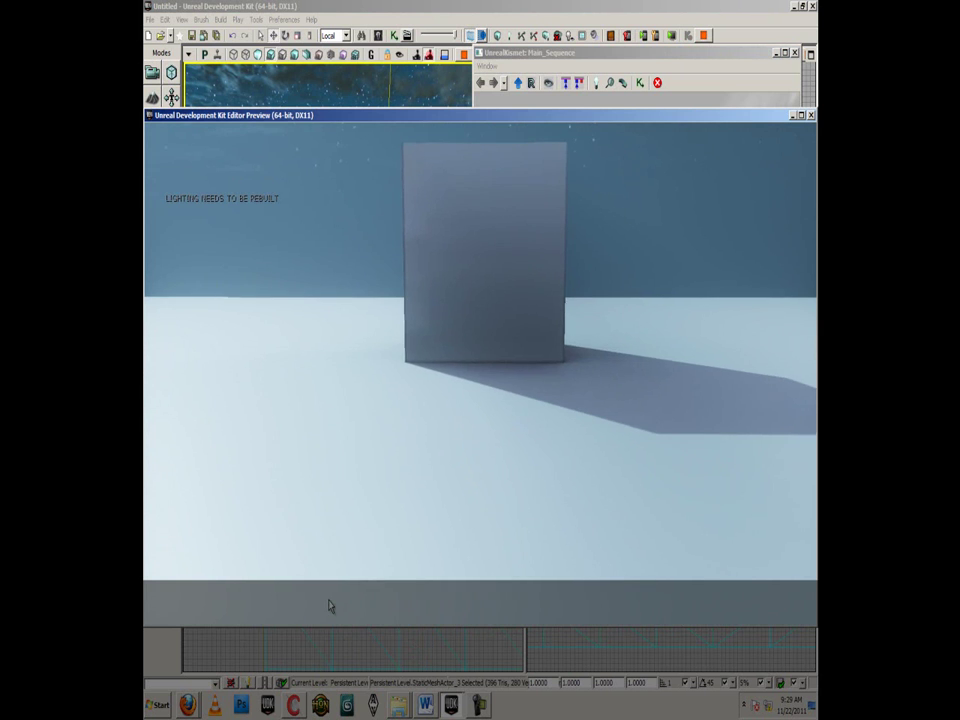
{"action": "key", "text": "s"}
{"action": "key", "text": "Escape"}
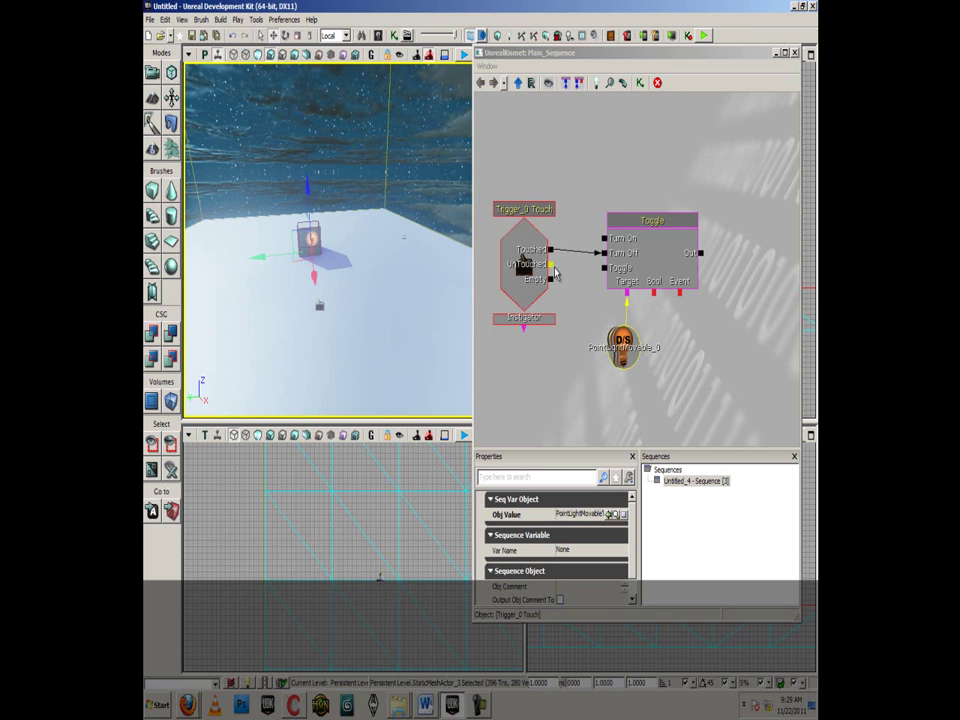
Break the link from Touched to Turn Off and make room above the Touch event in the graph
{"action": "left_click_drag", "start_coordinate": [525, 178], "coordinate": [539, 216]}
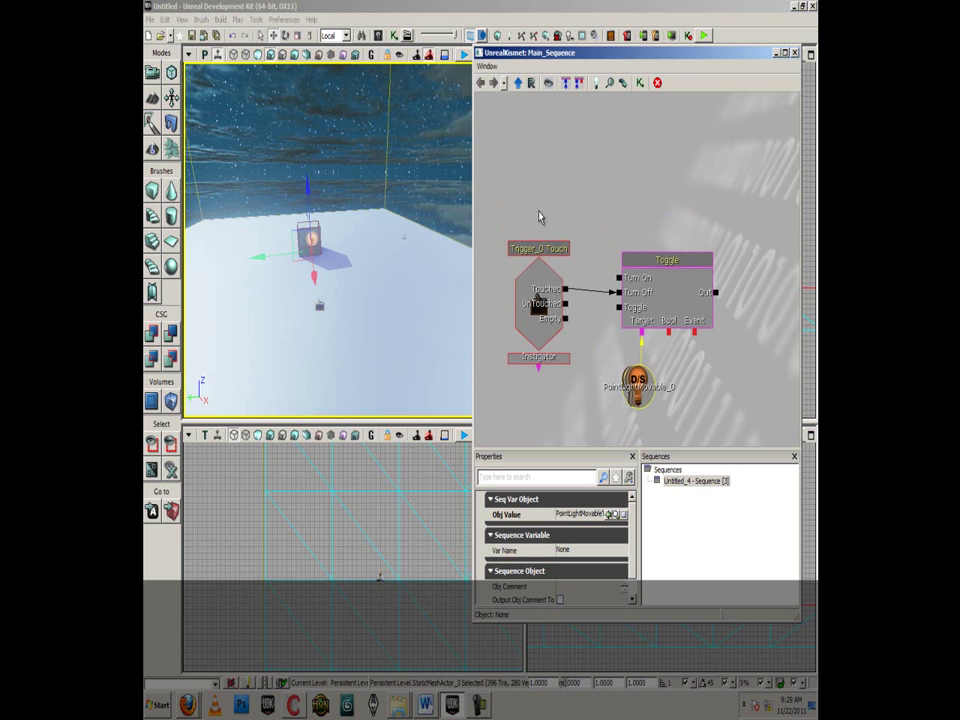
{"action": "left_click", "coordinate": [568, 295]}
{"action": "left_click_drag", "start_coordinate": [564, 208], "coordinate": [562, 259]}
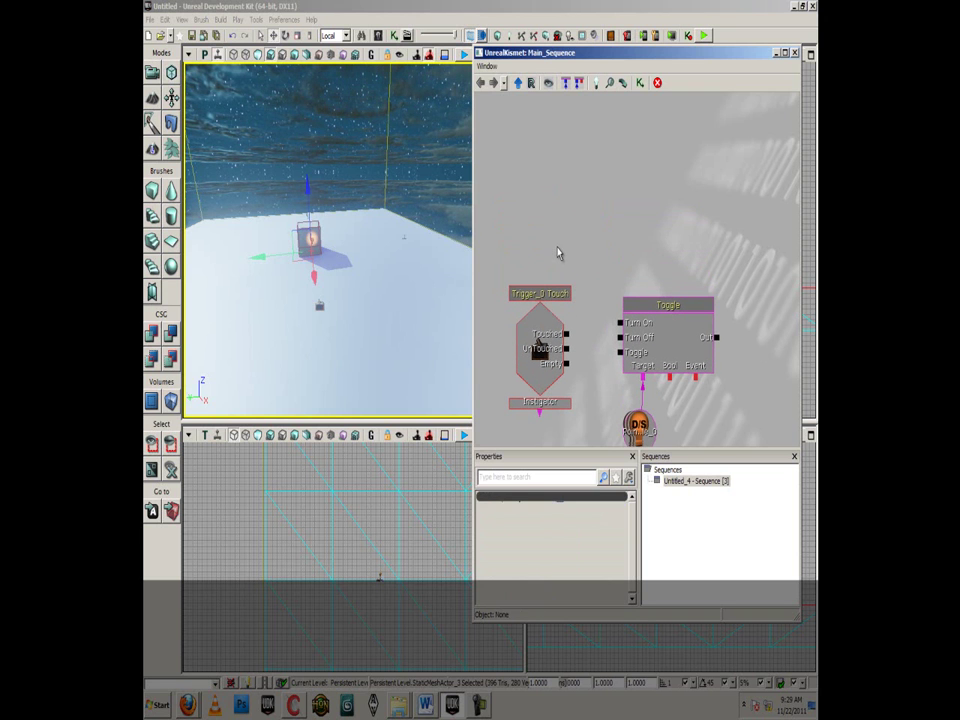
Add a Level Loaded event above the Touch event, wiring Loaded and Visible to Turn Off and Touched to Turn On
{"action": "right_click", "coordinate": [507, 155]}
{"action": "mouse_move", "coordinate": [535, 185]}
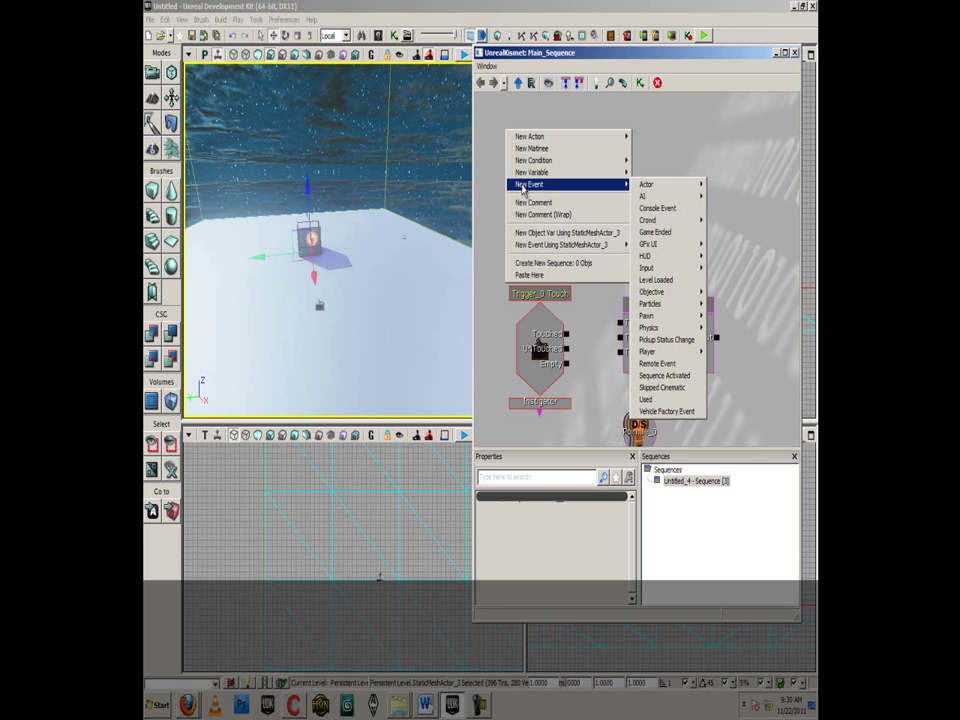
{"action": "left_click", "coordinate": [672, 281]}
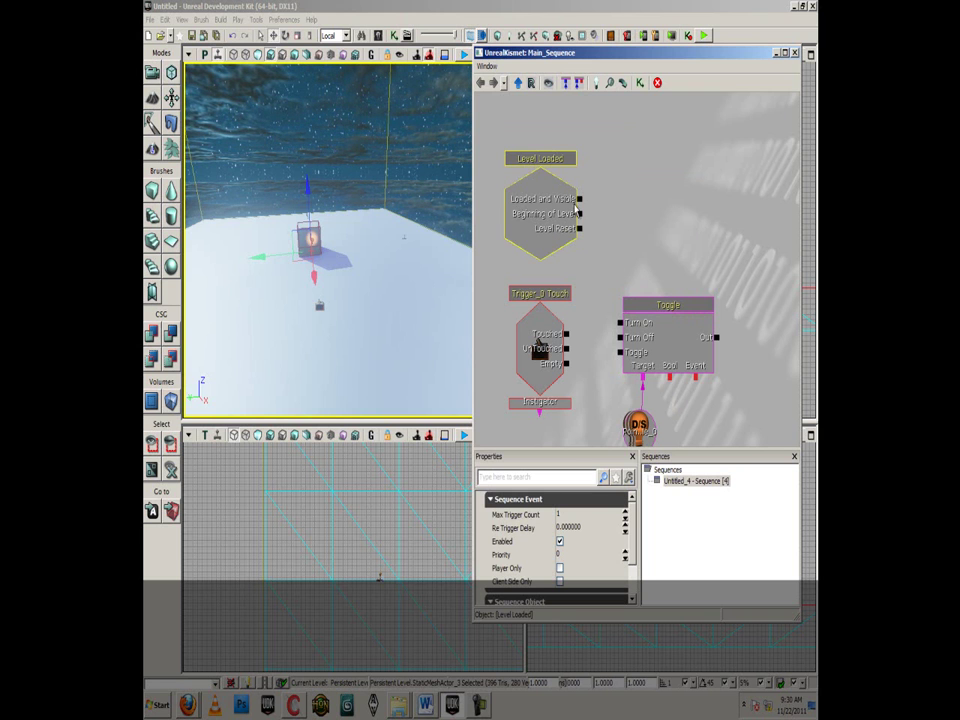
{"action": "left_click_drag", "start_coordinate": [580, 198], "coordinate": [620, 325]}
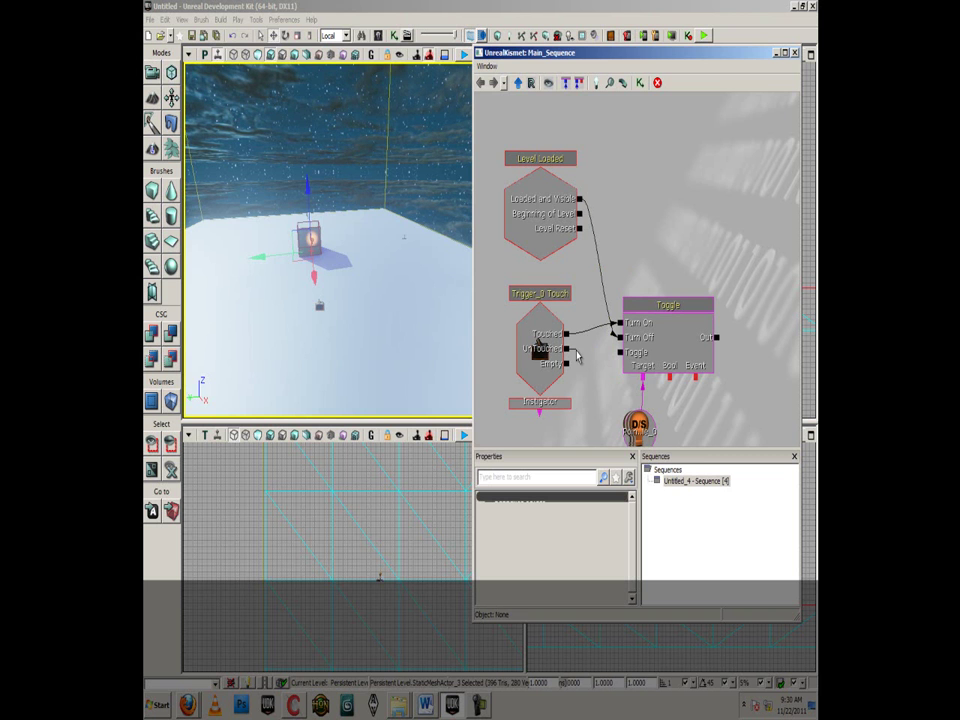
Play the level from the floor in front of the trigger, walk into it to test the light's switch-on, and exit the preview
{"action": "left_click", "coordinate": [337, 375]}
{"action": "right_click", "coordinate": [340, 375]}
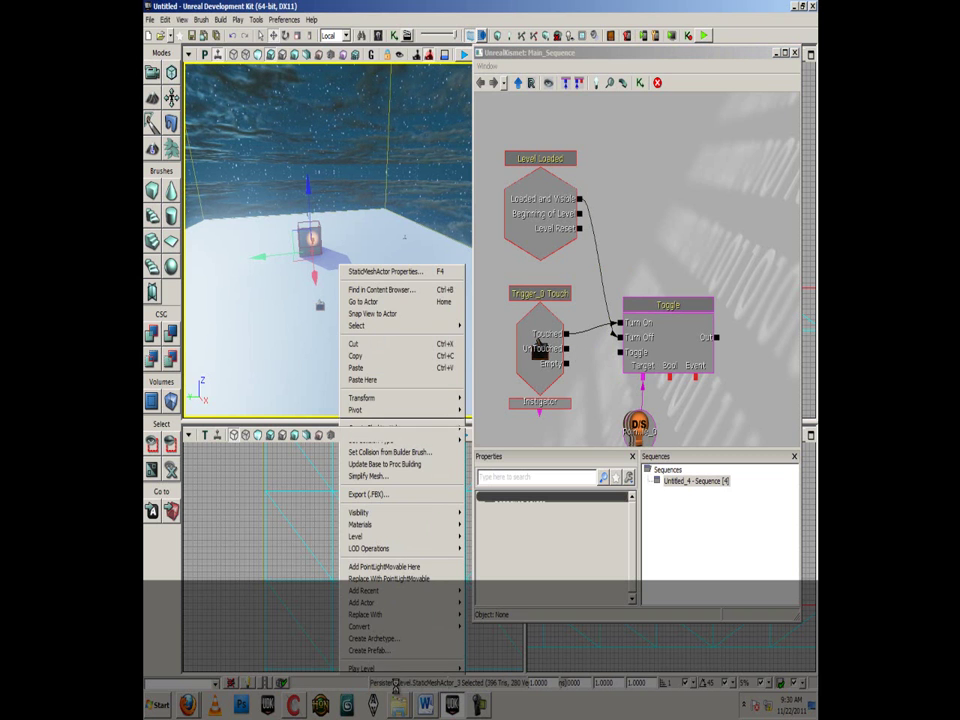
{"action": "left_click", "coordinate": [367, 680]}
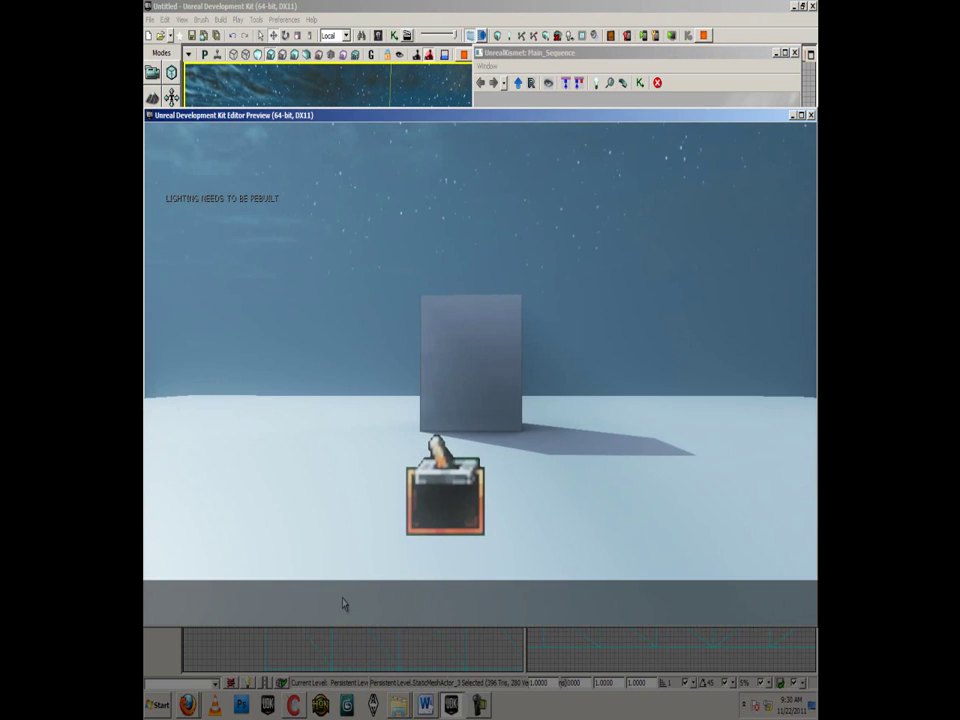
{"action": "key", "text": "w"}
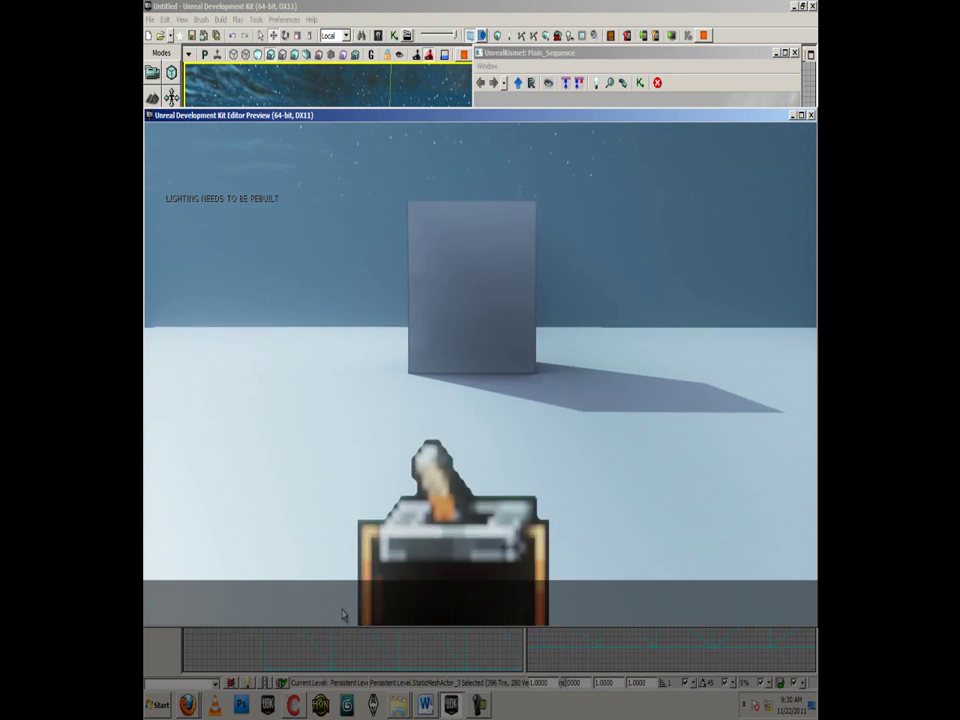
{"action": "key", "text": "s"}
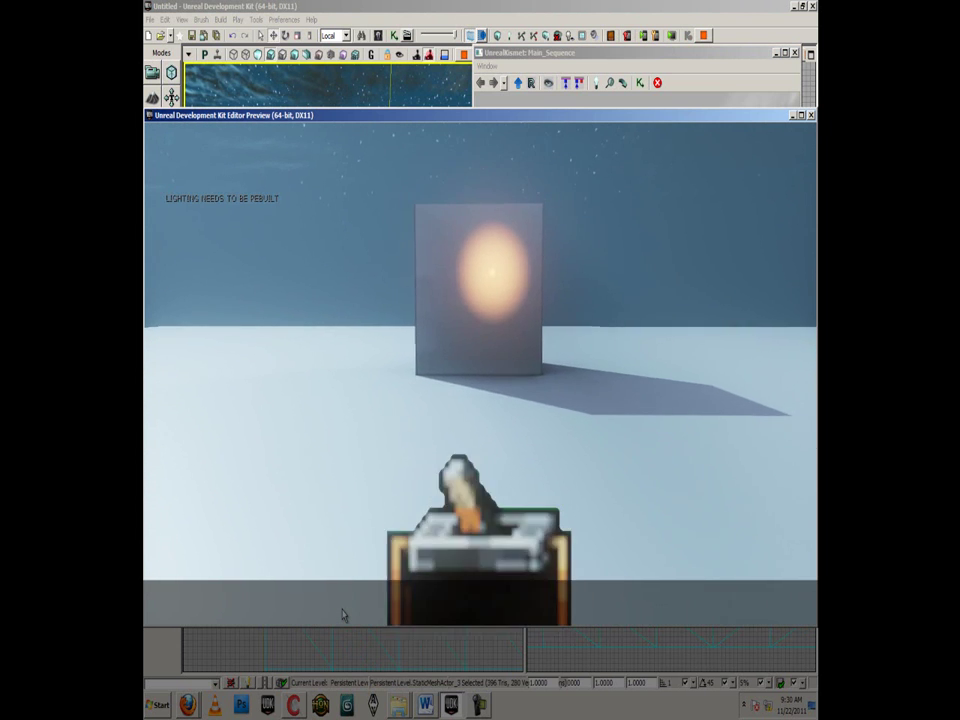
{"action": "key", "text": "Escape"}
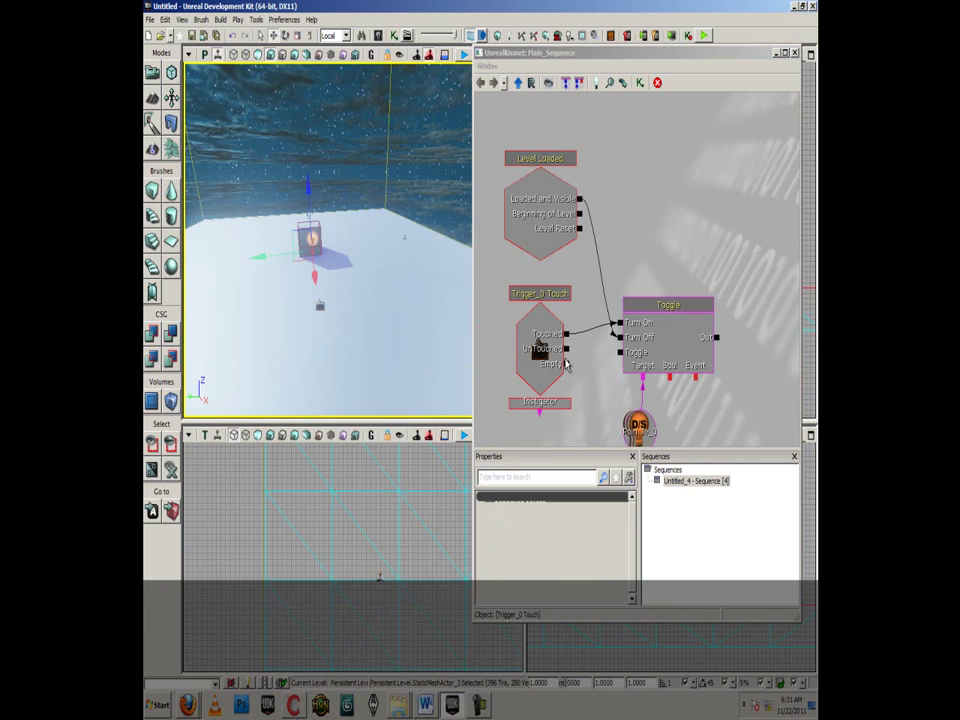
Connect the UnTouched output to Turn Off and play-test the light by walking into and back out of the trigger
{"action": "left_click_drag", "start_coordinate": [567, 358], "coordinate": [622, 346]}
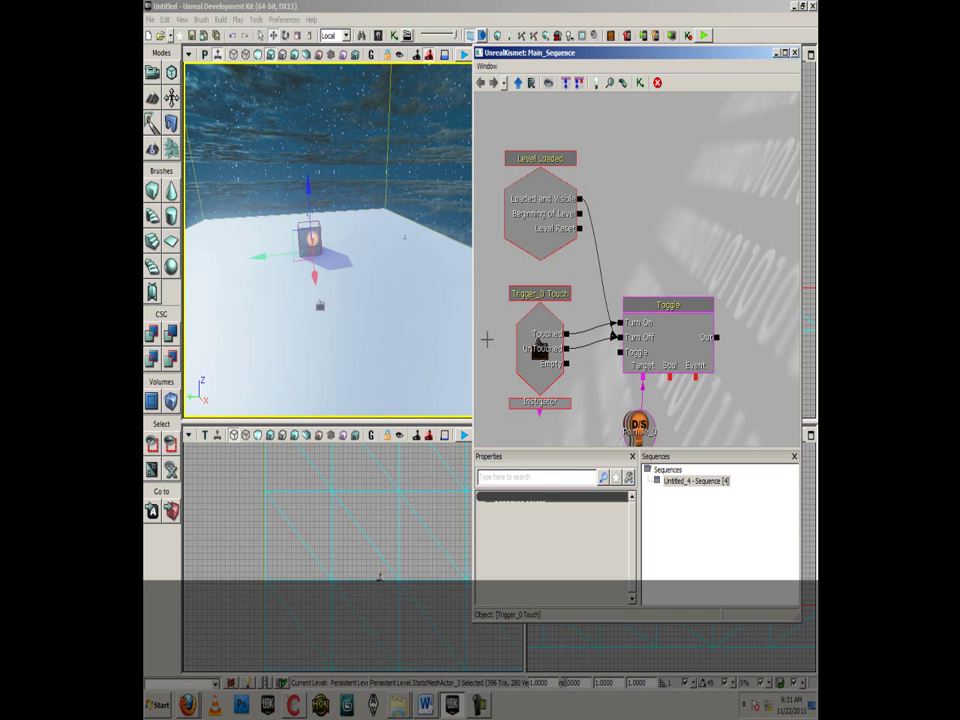
{"action": "right_click", "coordinate": [343, 396]}
{"action": "left_click", "coordinate": [392, 684]}
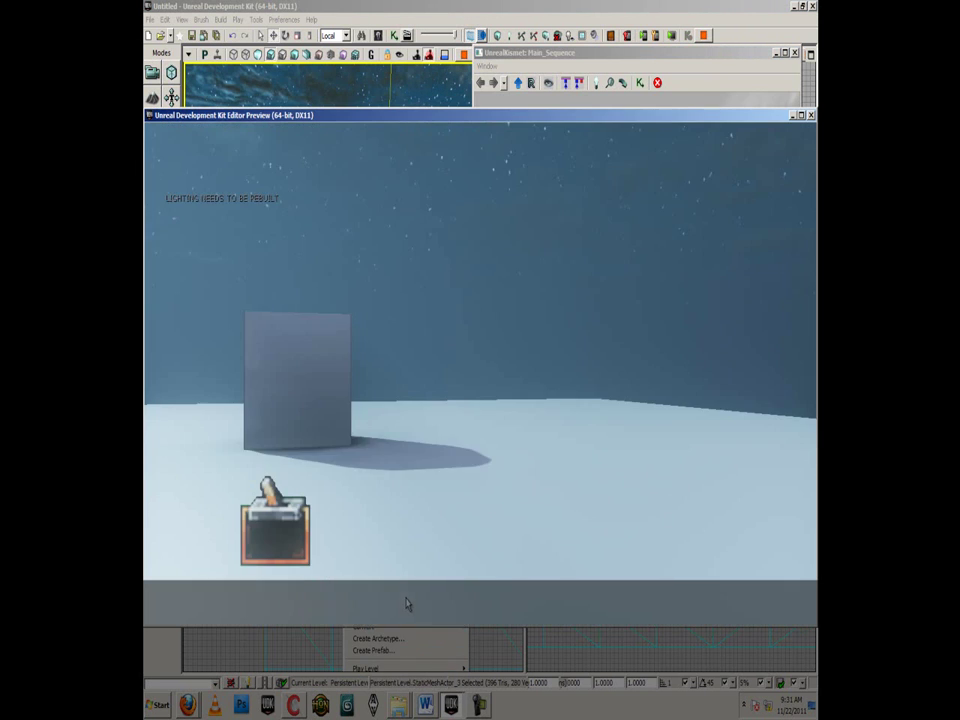
{"action": "key", "text": "w"}
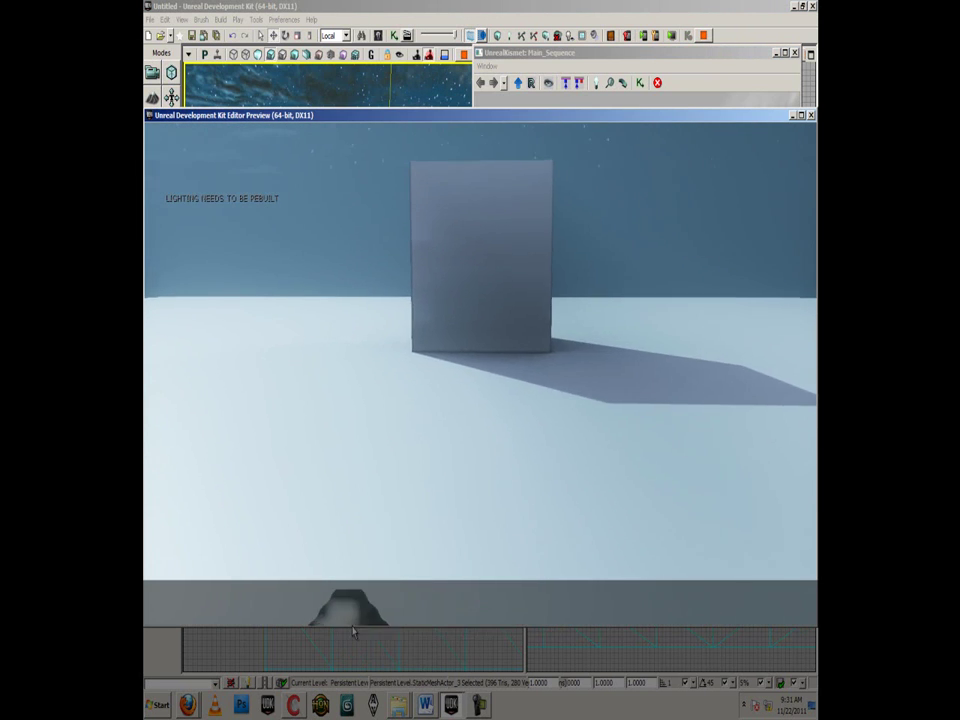
{"action": "key", "text": "s"}
{"action": "key", "text": "s"}
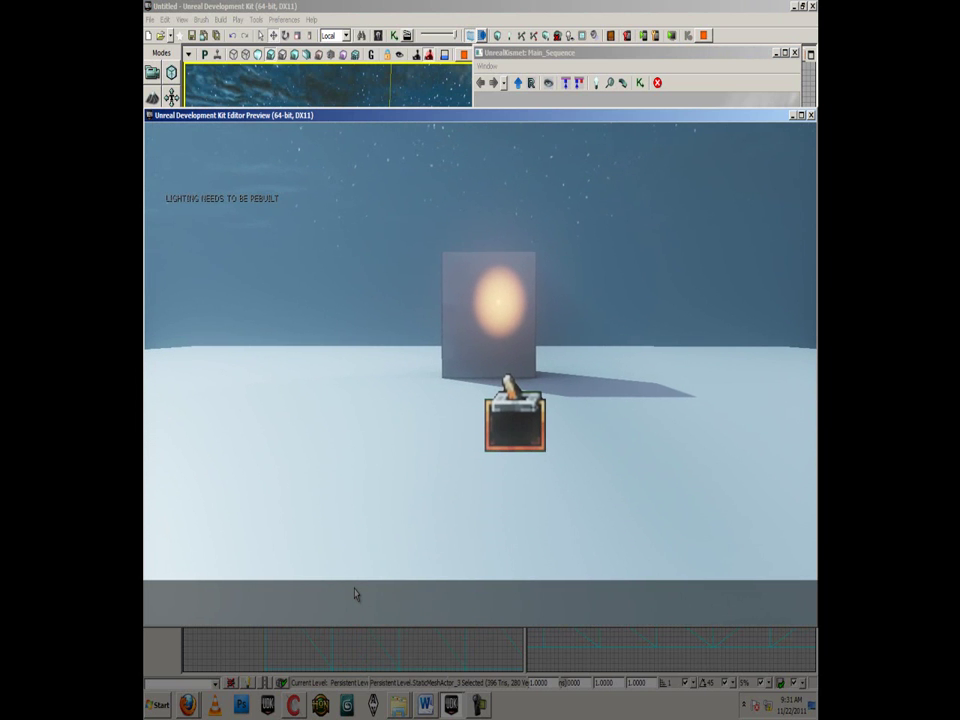
{"action": "key", "text": "Escape"}
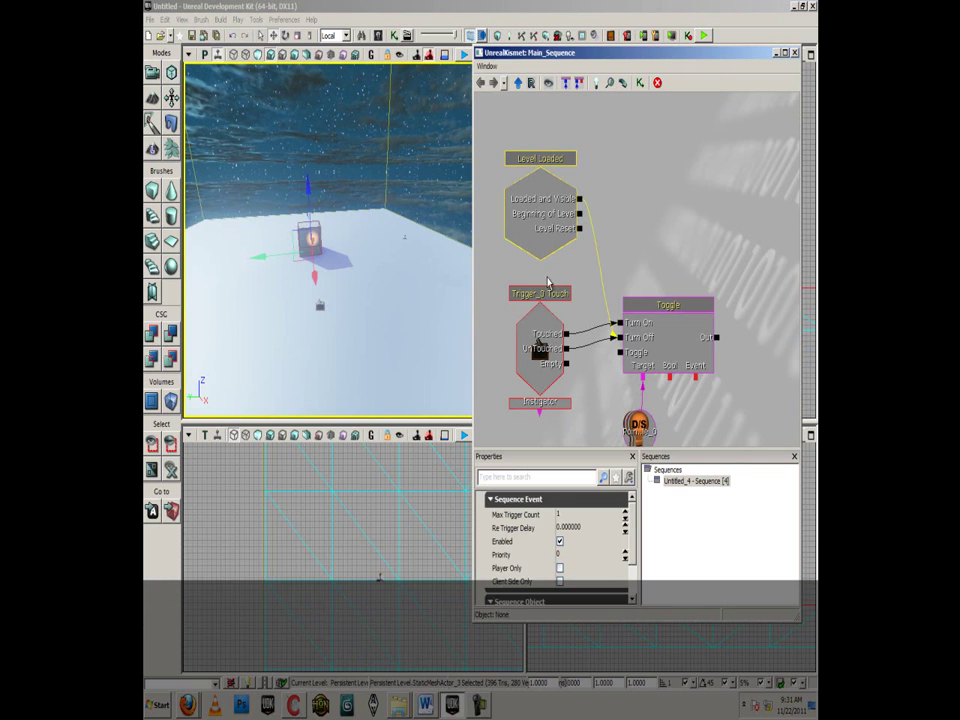
Inspect the Touch event and the Toggle action, and maximize the Kismet window to view the whole sequence
{"action": "left_click", "coordinate": [548, 331]}
{"action": "left_click", "coordinate": [658, 320]}
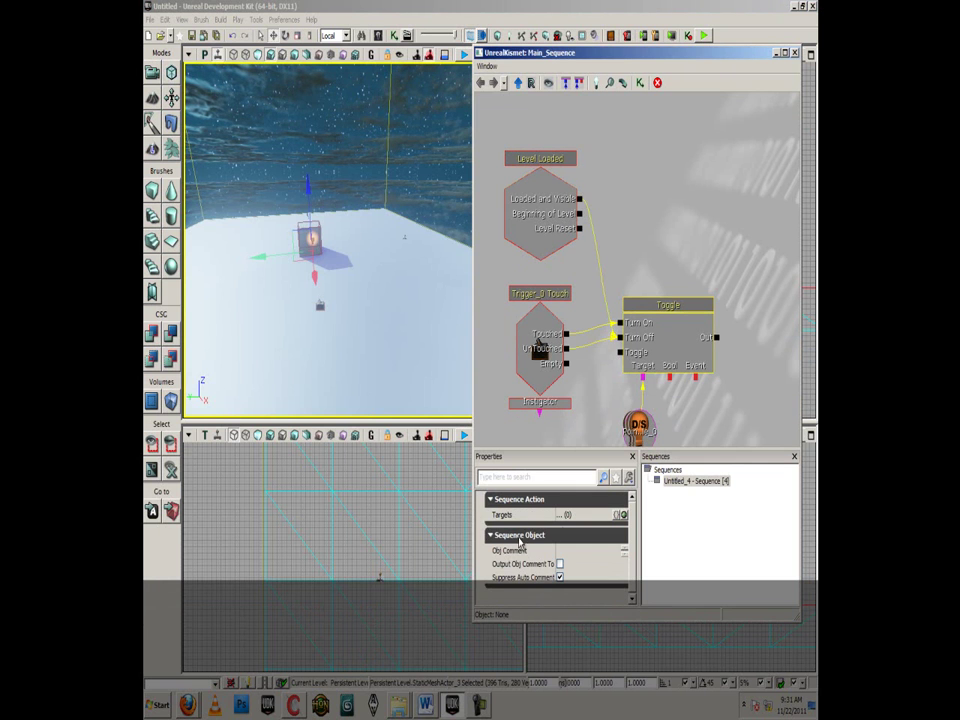
{"action": "double_click", "coordinate": [630, 52]}
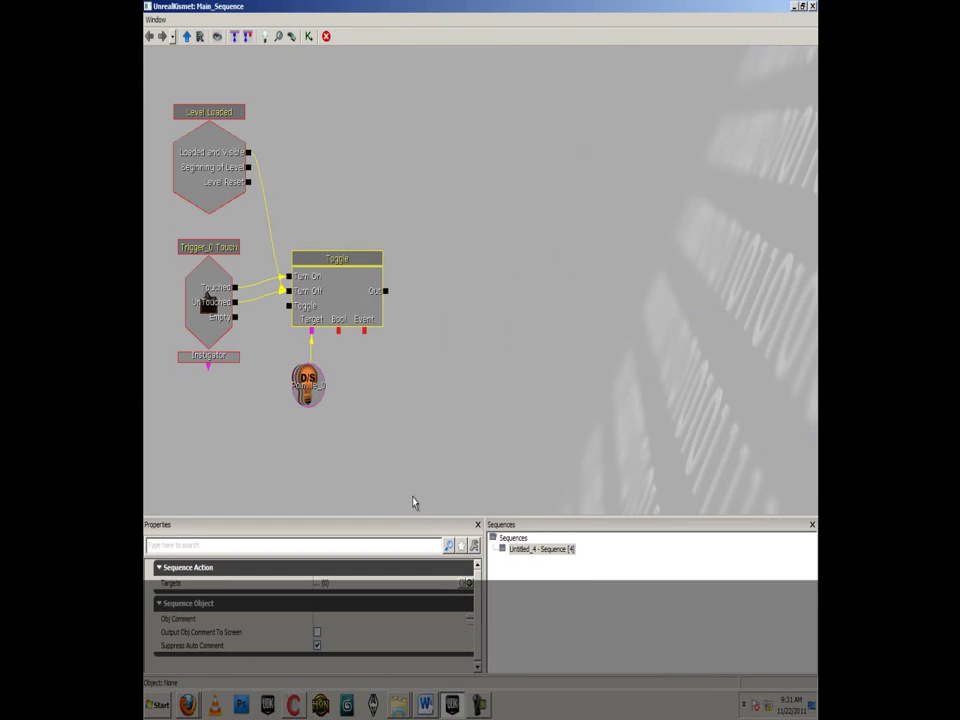
Enlarge the properties area and set the Touch event's Max Trigger Count to 0, keeping its Re Trigger Delay at 0.1
{"action": "left_click_drag", "start_coordinate": [425, 527], "coordinate": [426, 499]}
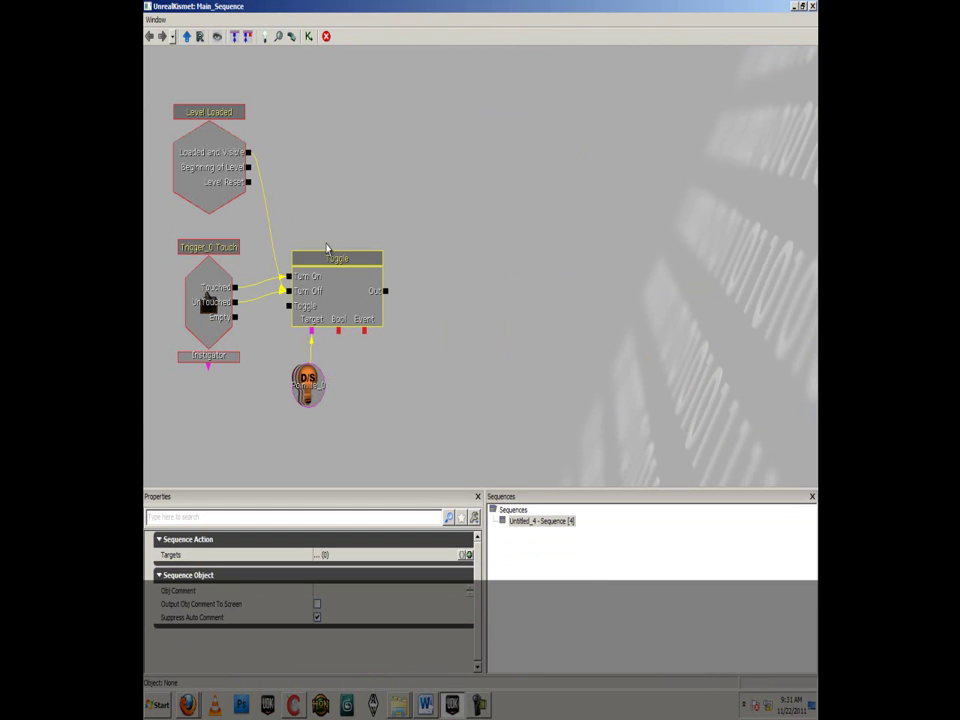
{"action": "left_click", "coordinate": [212, 282]}
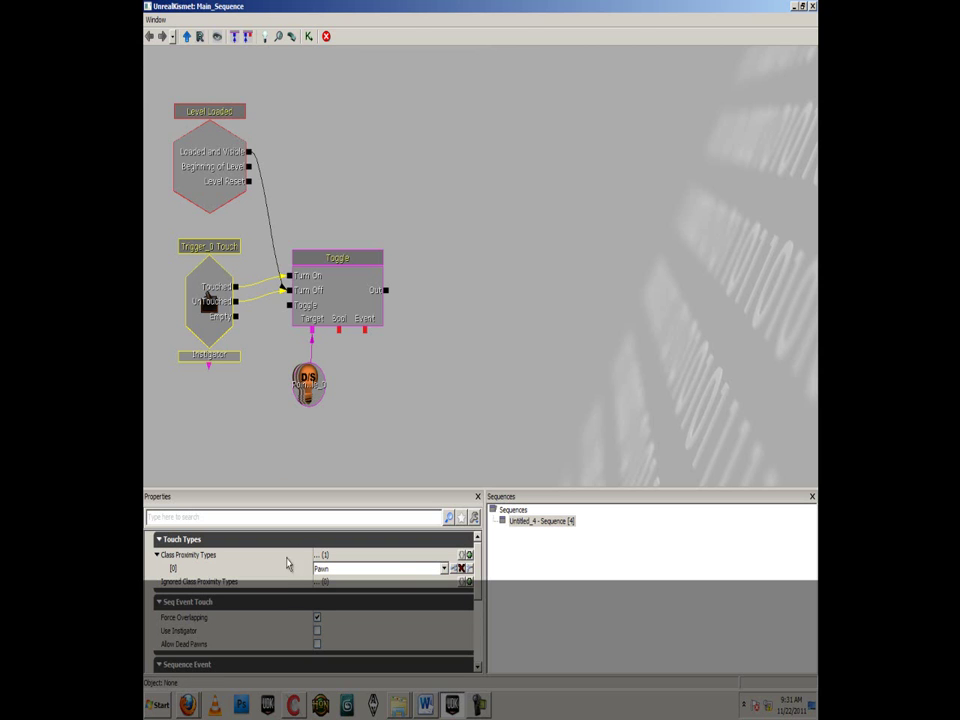
{"action": "left_click_drag", "start_coordinate": [481, 566], "coordinate": [491, 596]}
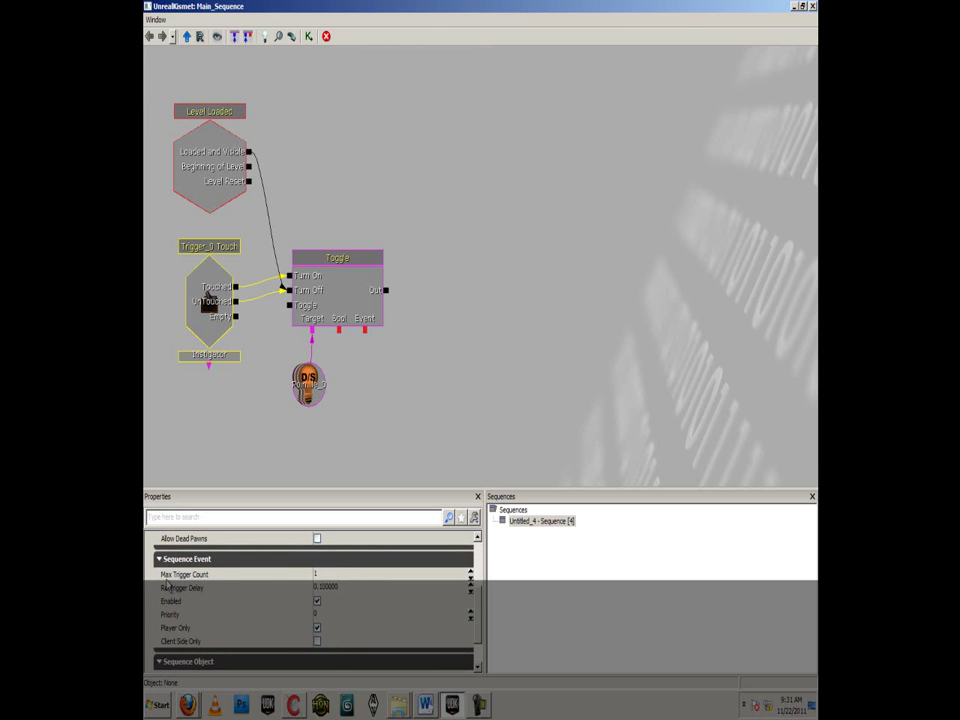
{"action": "left_click", "coordinate": [328, 575]}
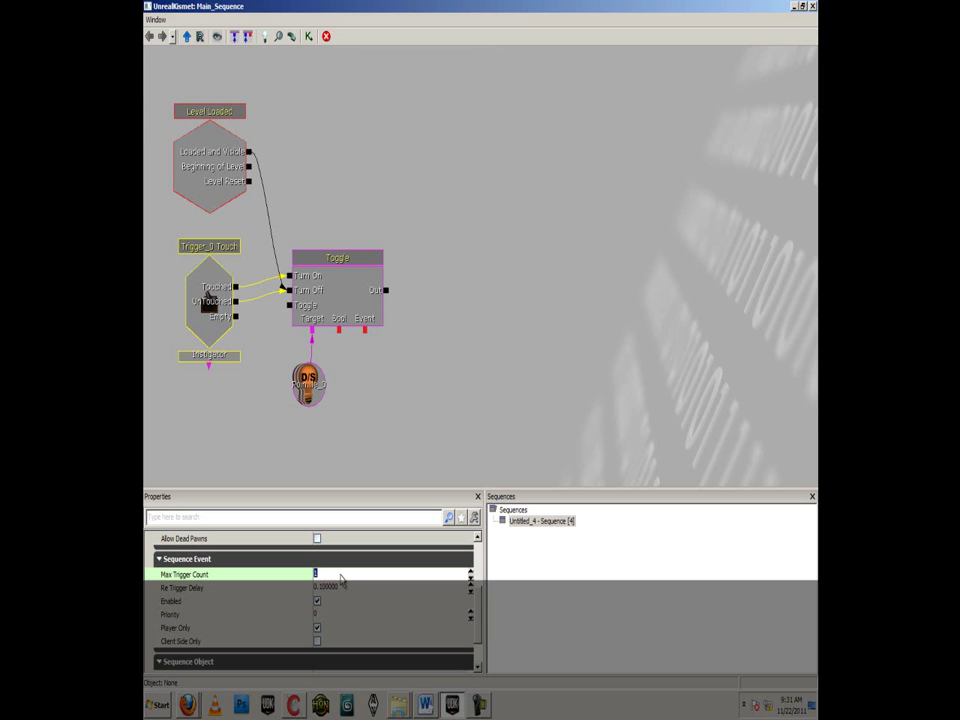
{"action": "key", "text": "Return"}
{"action": "scroll", "coordinate": [480, 608], "scroll_direction": "down", "scroll_amount": 1}
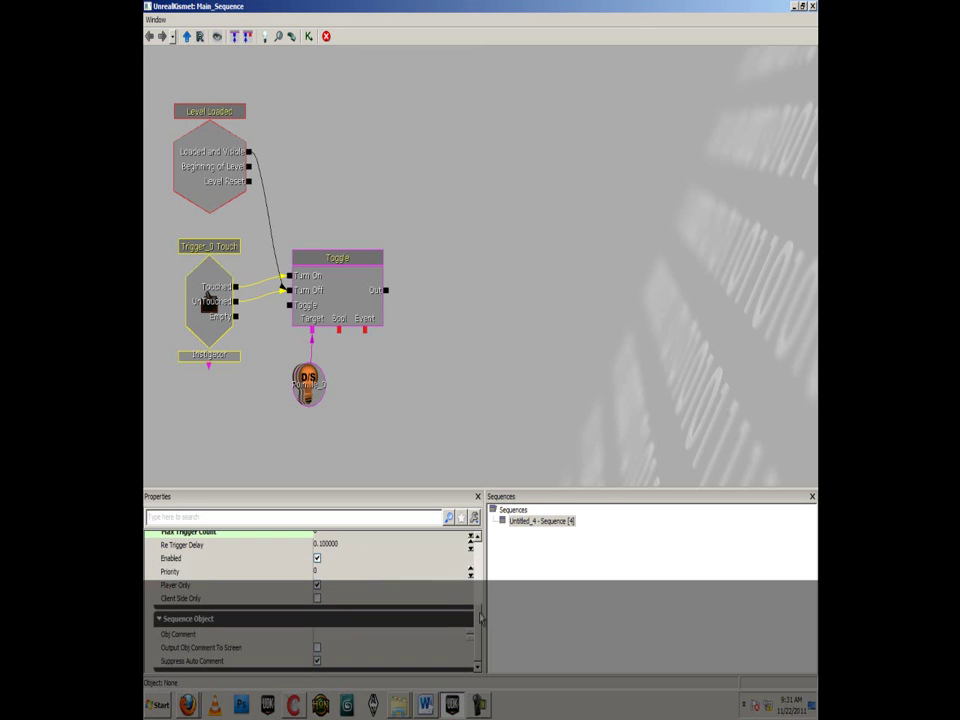
{"action": "left_click_drag", "start_coordinate": [480, 620], "coordinate": [479, 572]}
{"action": "left_click_drag", "start_coordinate": [479, 556], "coordinate": [479, 558]}
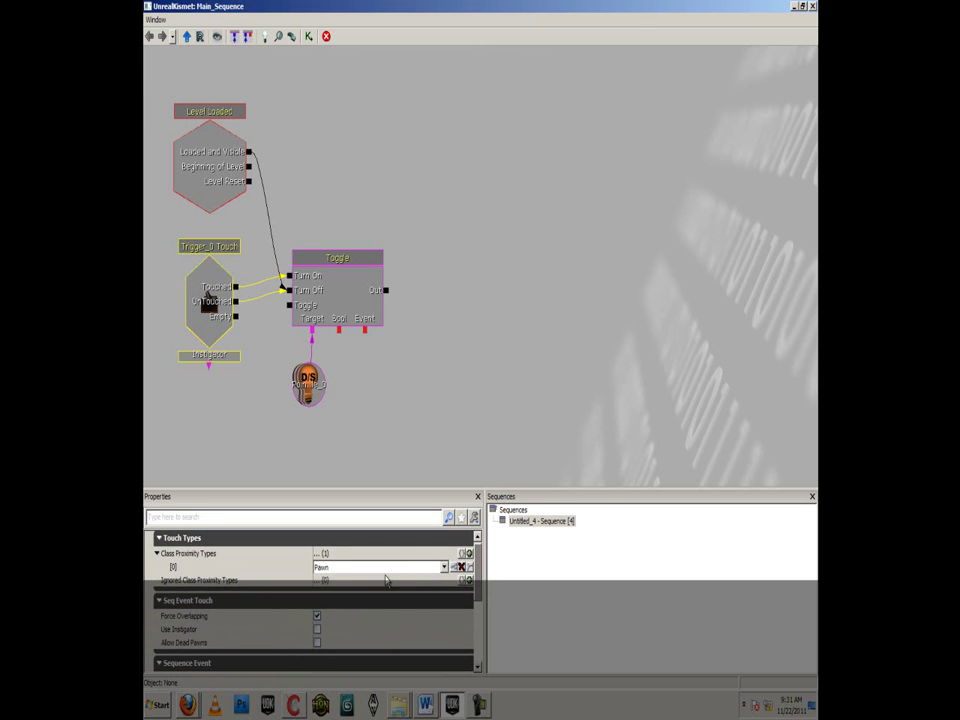
{"action": "left_click_drag", "start_coordinate": [482, 575], "coordinate": [487, 547]}
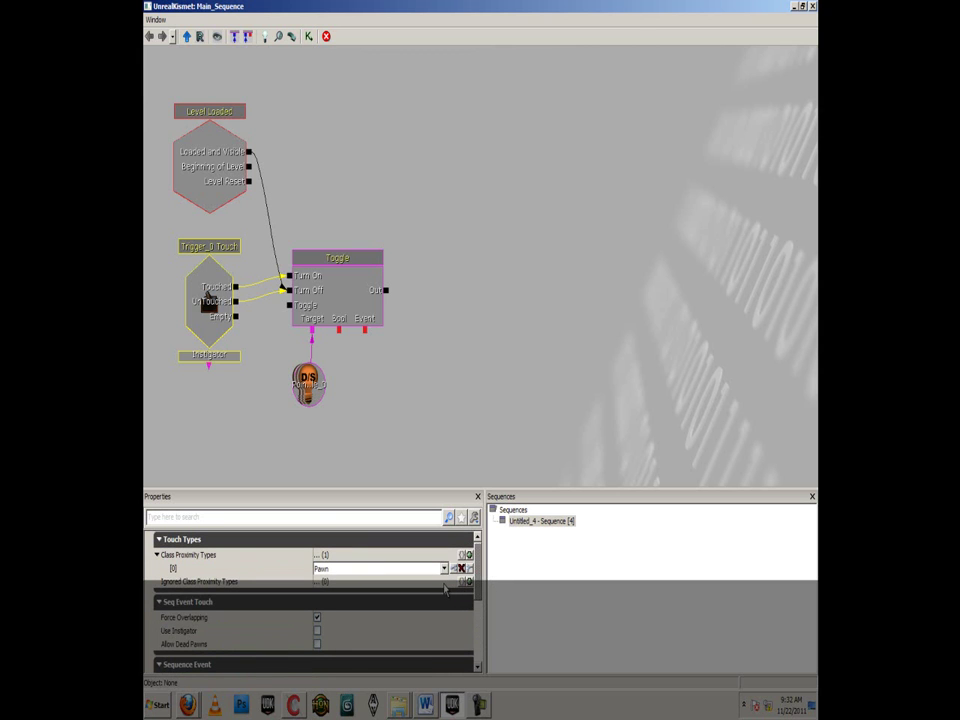
Play the level from the floor in front of the trigger, walk in and out repeatedly to test retriggering, and exit the preview
{"action": "left_click", "coordinate": [797, 7]}
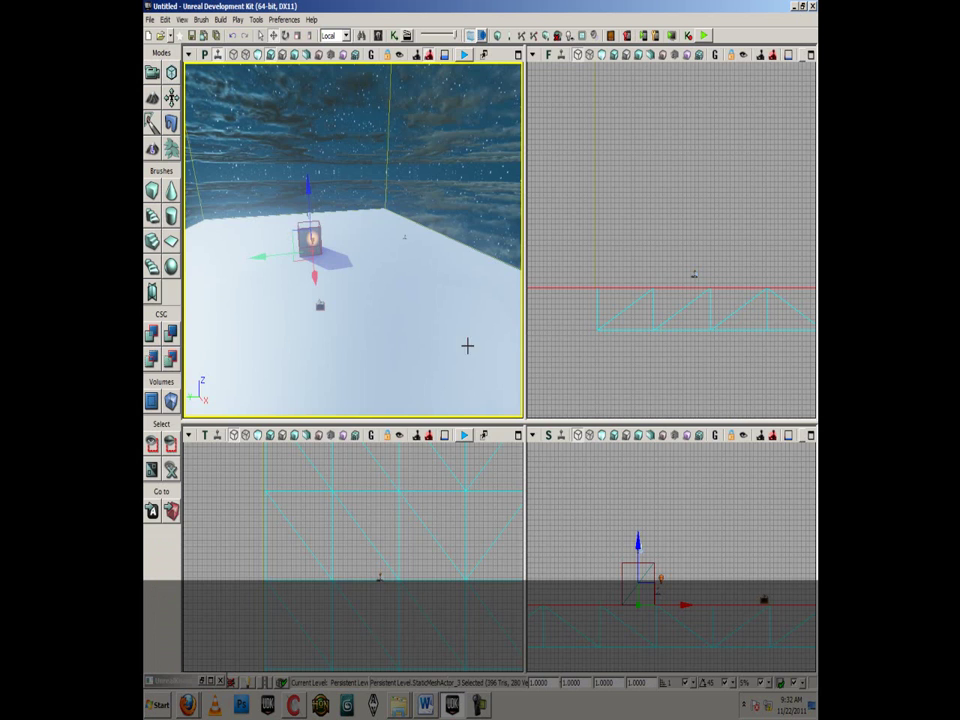
{"action": "right_click", "coordinate": [328, 386]}
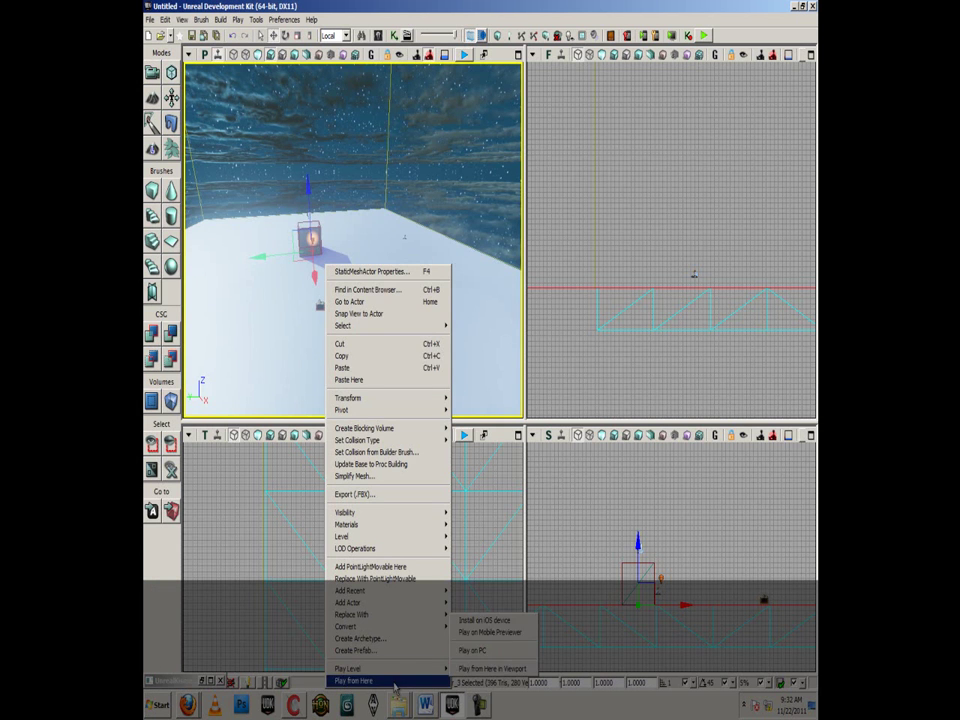
{"action": "left_click", "coordinate": [355, 681]}
{"action": "key", "text": "w"}
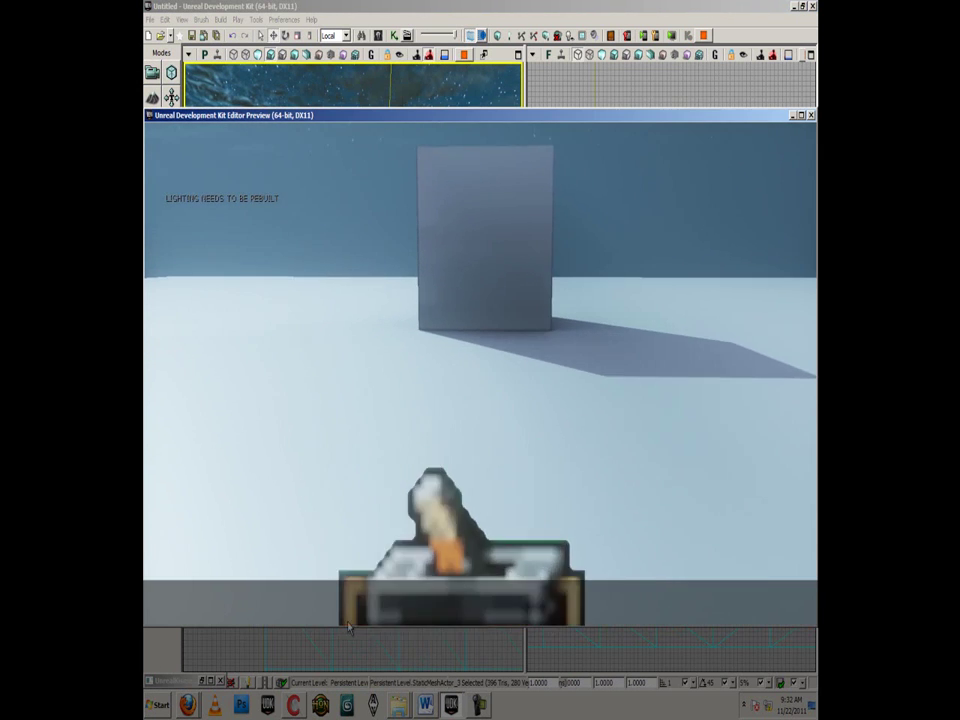
{"action": "key", "text": "s"}
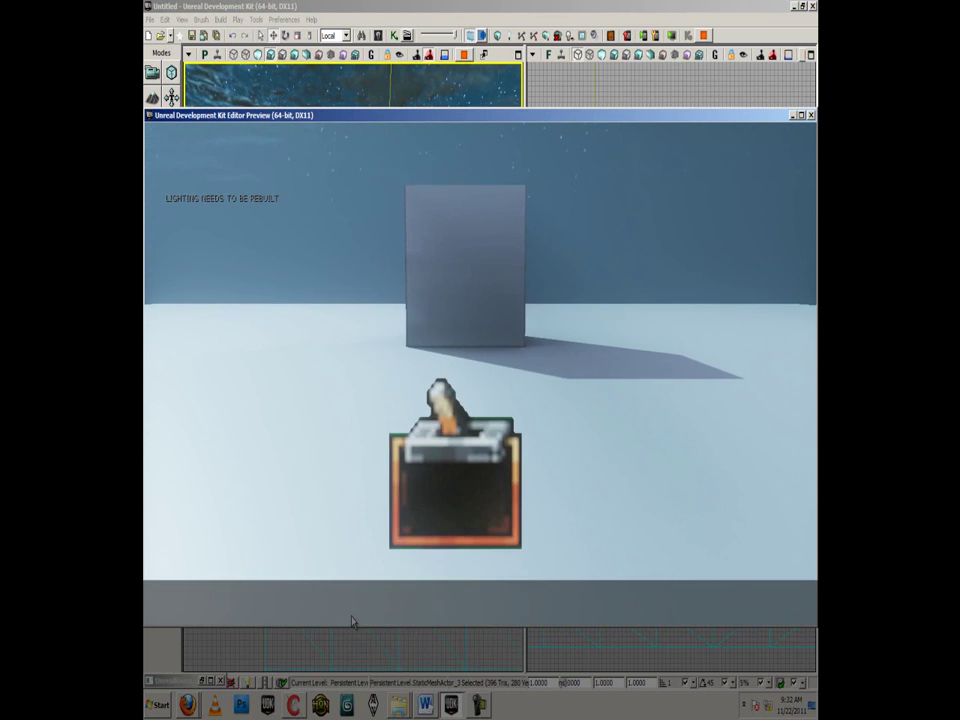
{"action": "key", "text": "w"}
{"action": "key", "text": "s"}
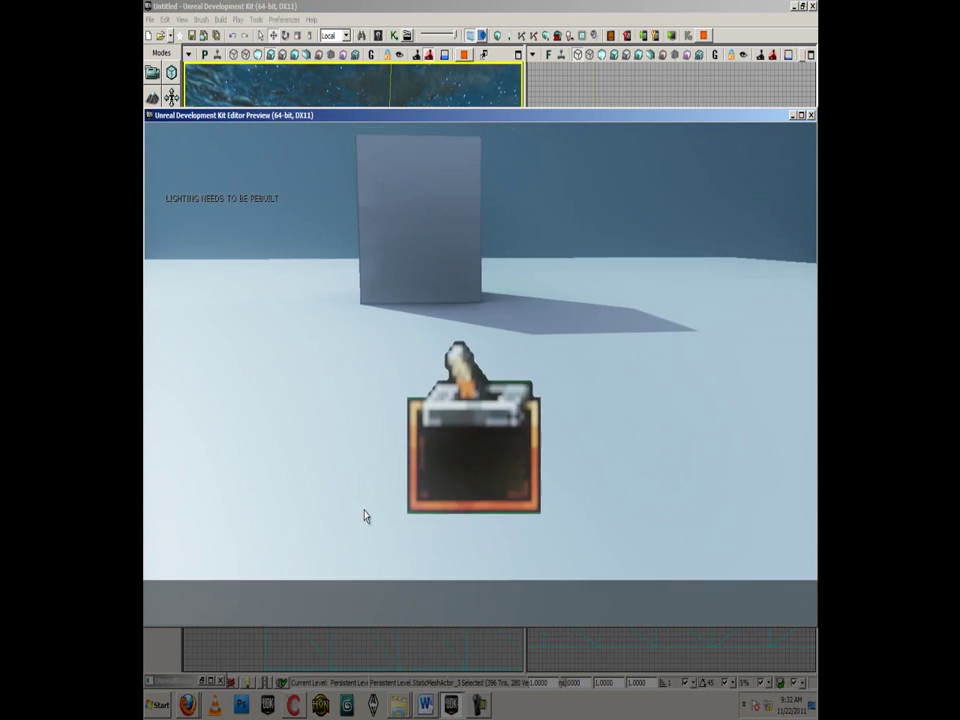
{"action": "key", "text": "w"}
{"action": "key", "text": "s"}
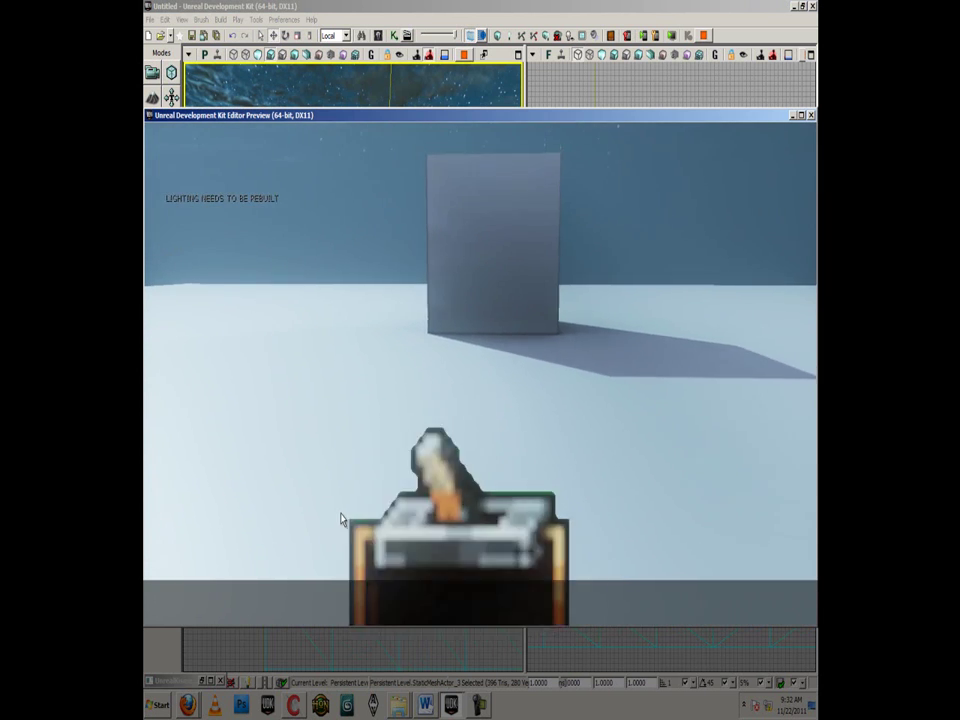
{"action": "key", "text": "w"}
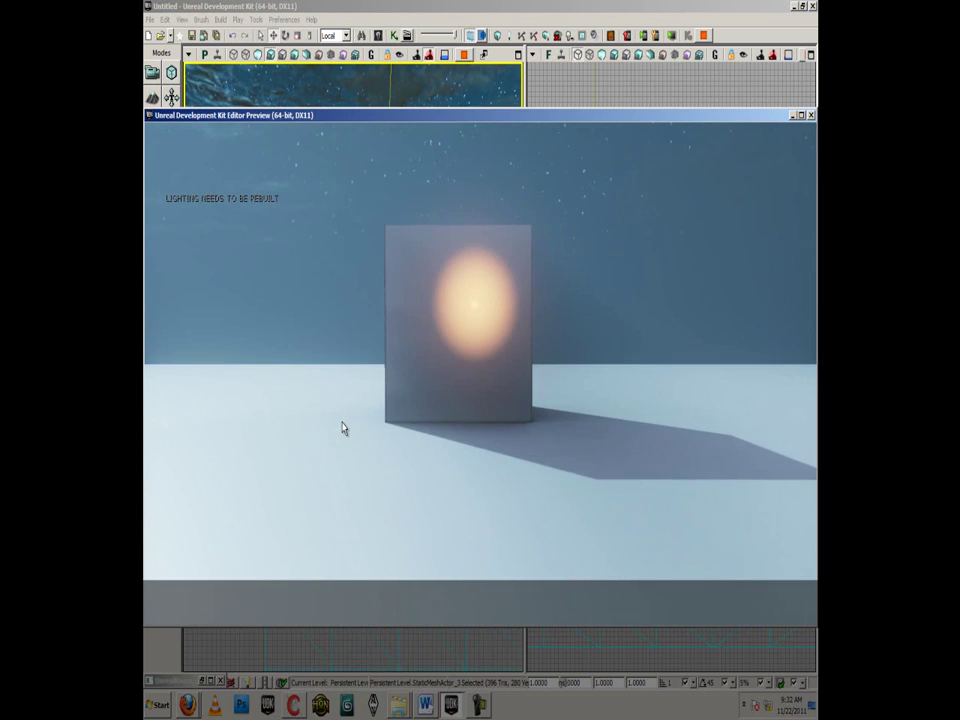
{"action": "key", "text": "s"}
{"action": "key", "text": "w"}
{"action": "key", "text": "s"}
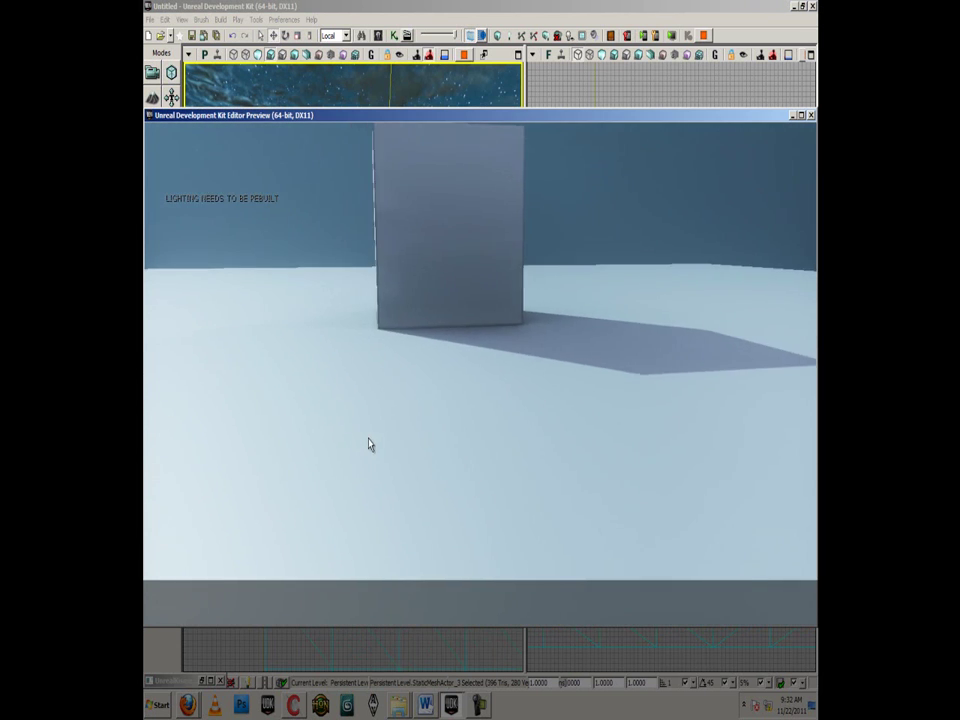
{"action": "key", "text": "w"}
{"action": "key", "text": "s"}
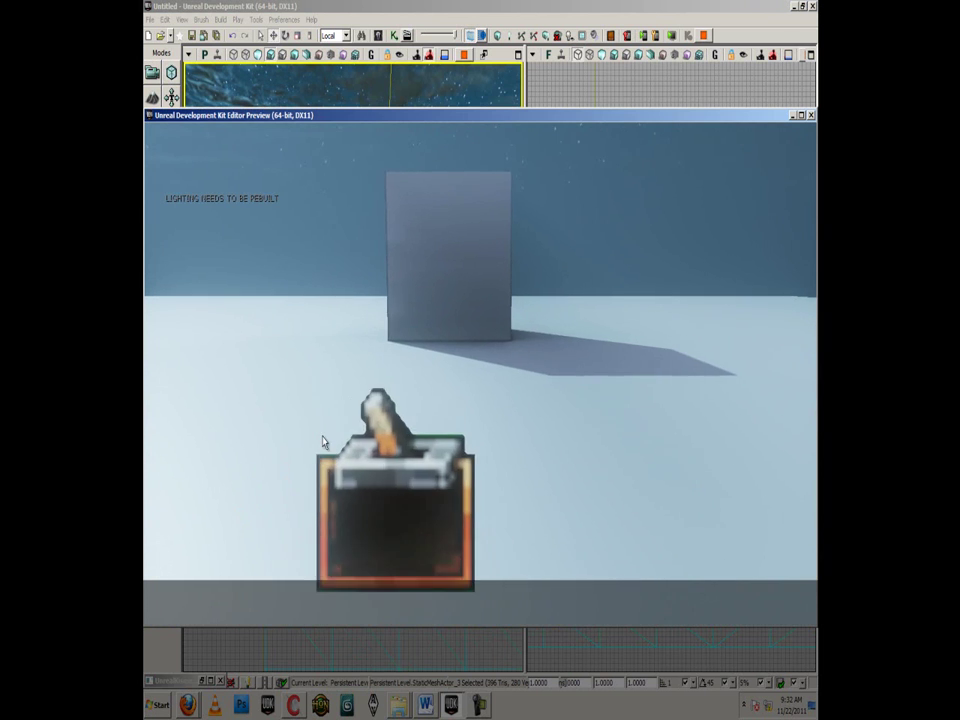
{"action": "key", "text": "w"}
{"action": "key", "text": "s"}
{"action": "key", "text": "w"}
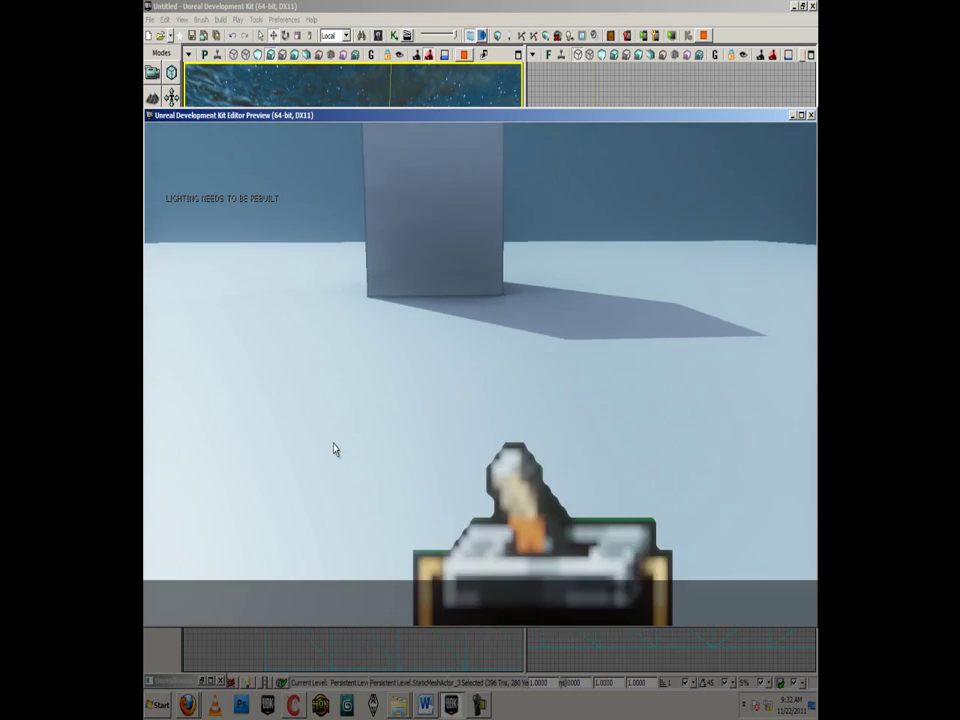
{"action": "key", "text": "Escape"}
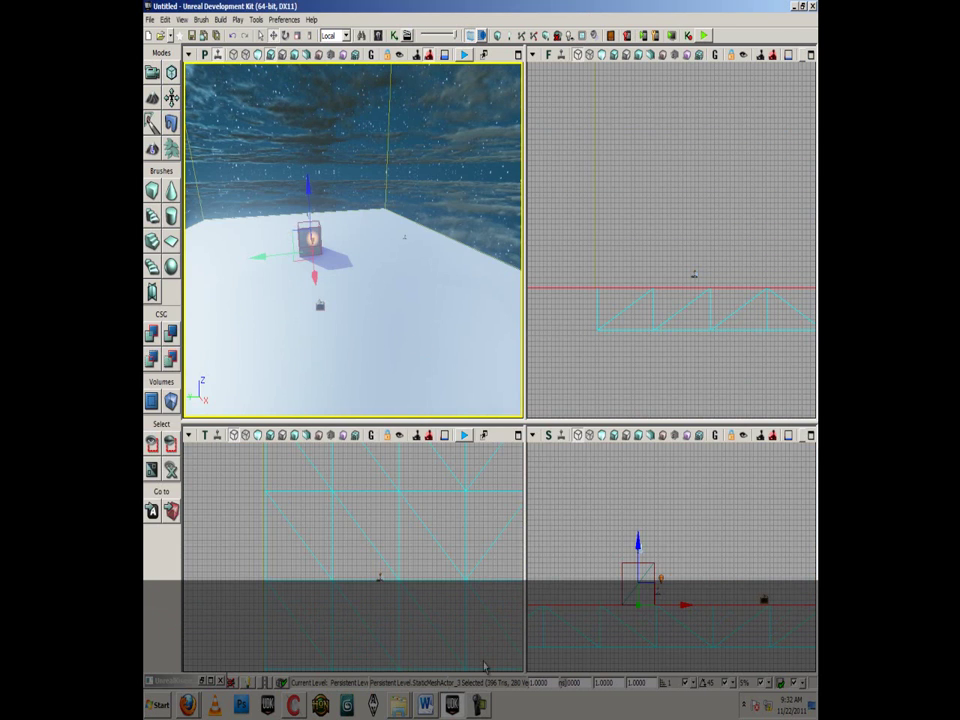
{"action": "left_click", "coordinate": [480, 707]}
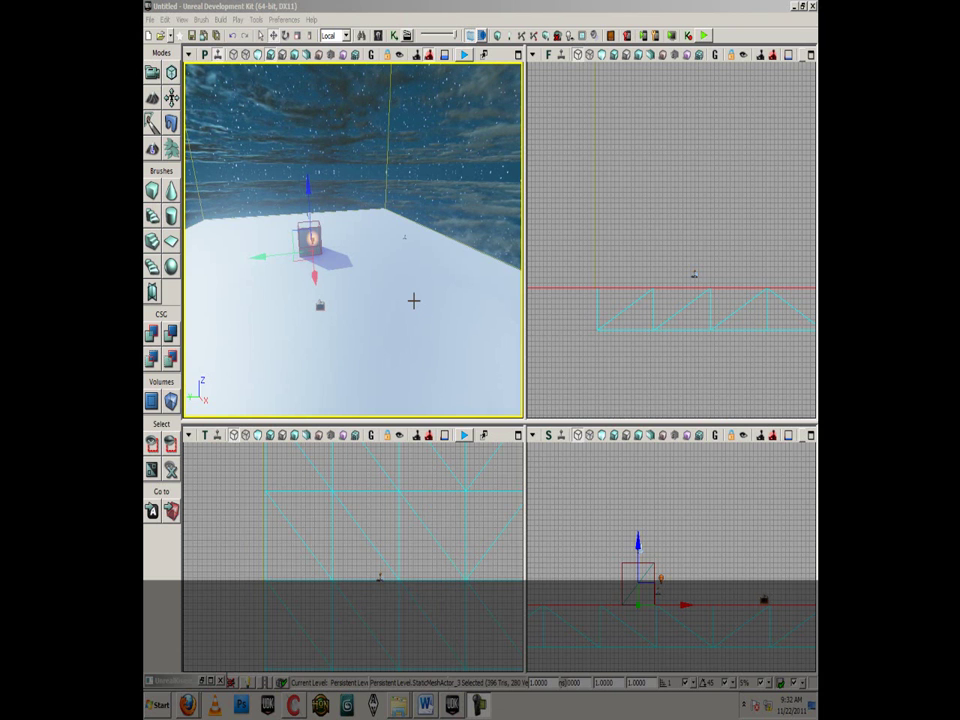
{"action": "right_click_drag", "start_coordinate": [437, 354], "coordinate": [308, 328]}
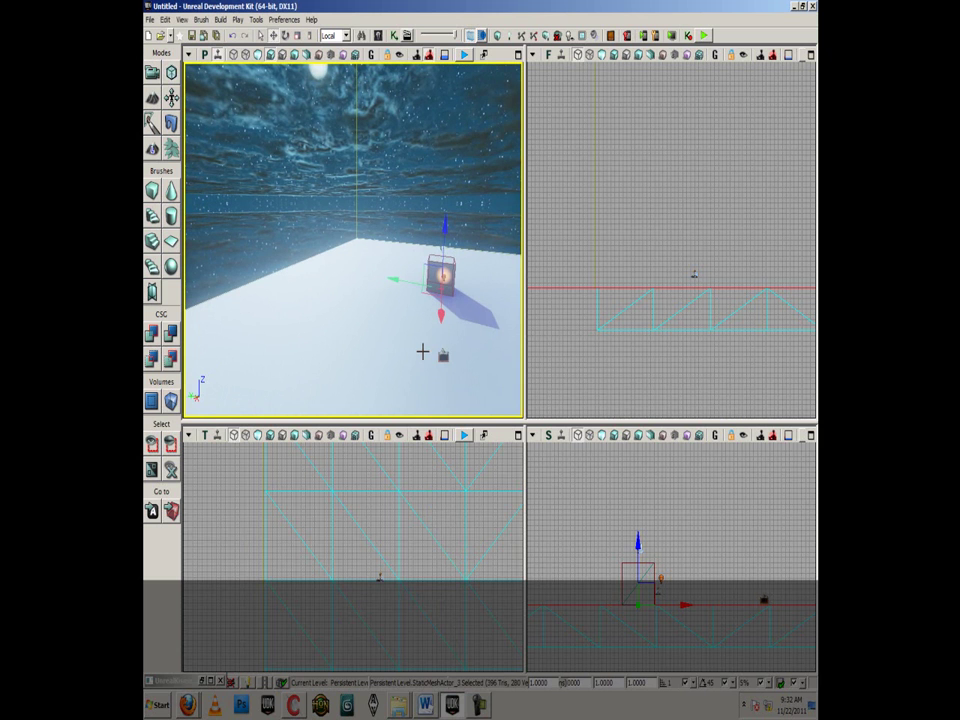
{"action": "key", "text": "s"}
{"action": "key", "text": "a"}
{"action": "right_click_drag", "start_coordinate": [388, 358], "coordinate": [472, 356]}
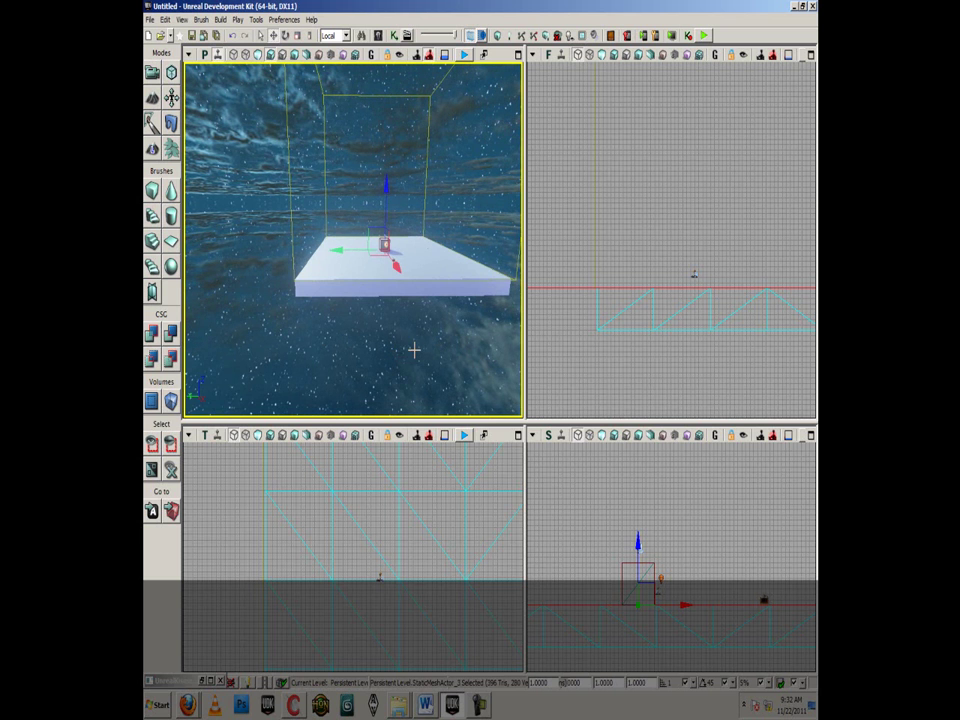
{"action": "key", "text": "w"}
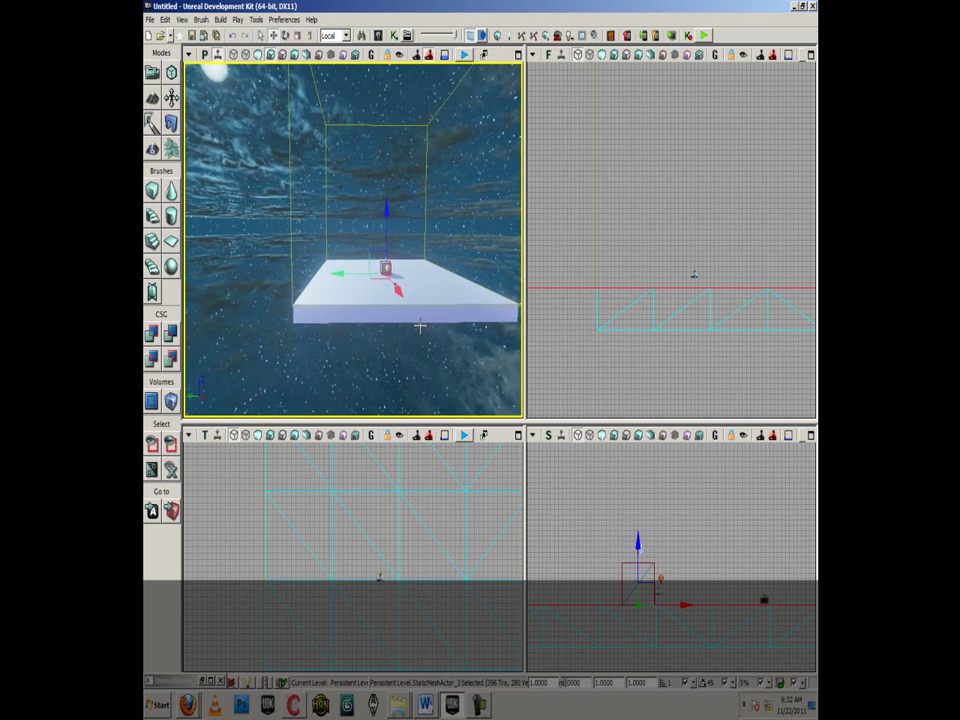